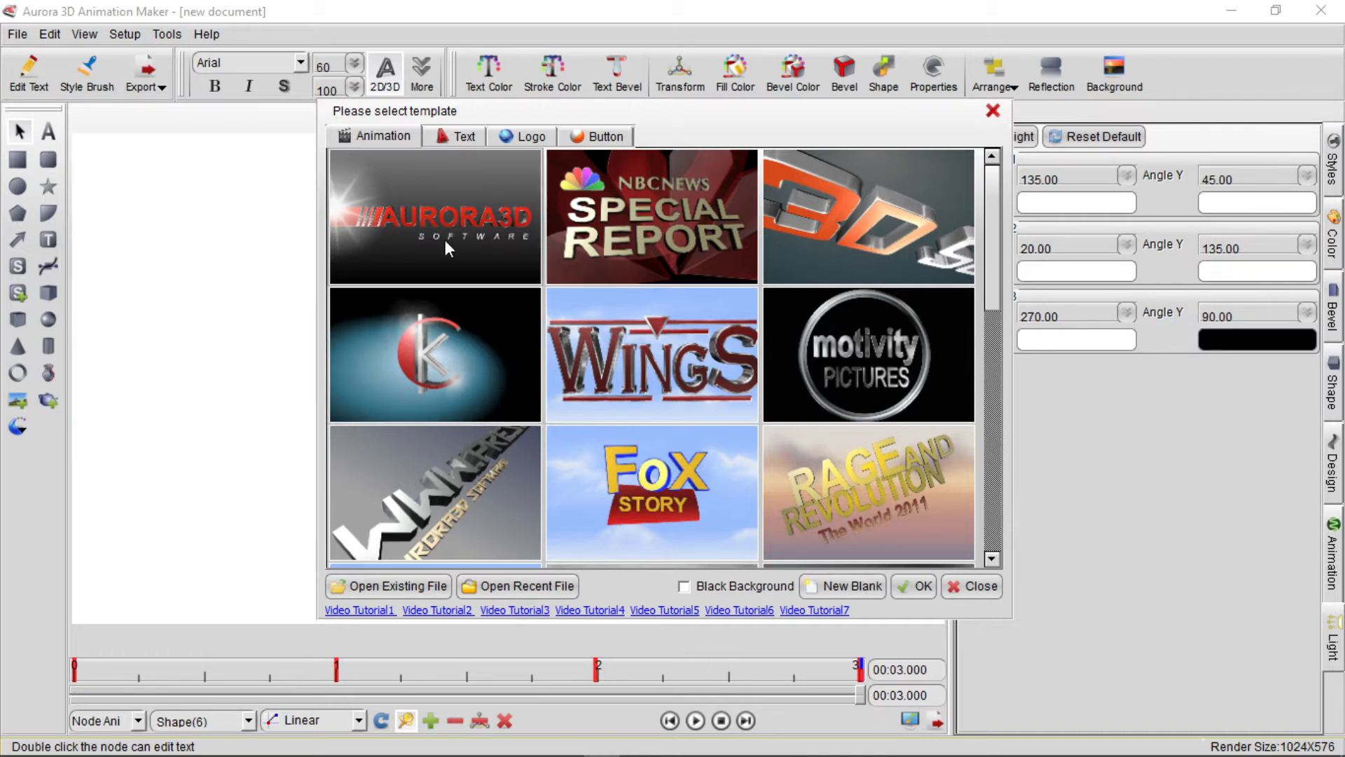
Step: Create a new blank document with the custom 1024 × 576 pixel render size at 300 pixels per inch
click(868, 588)
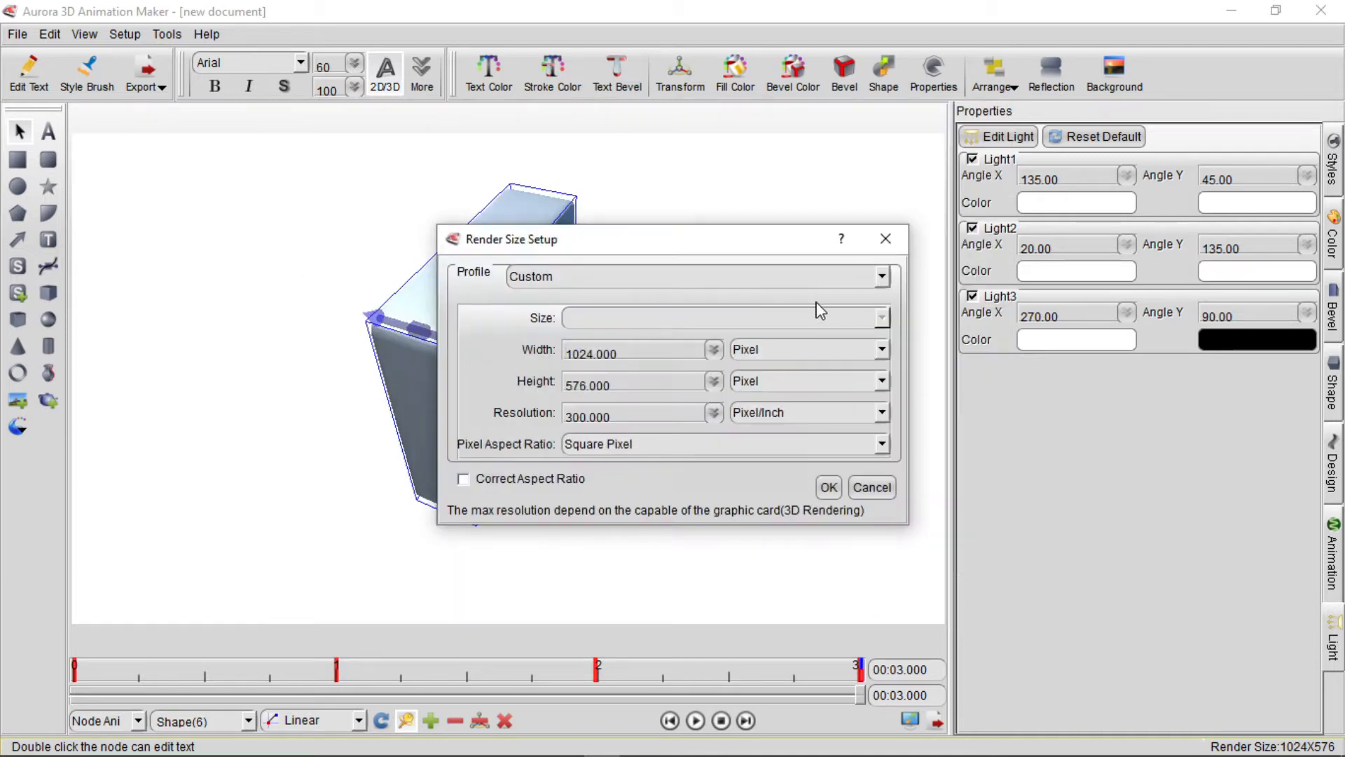
click(826, 483)
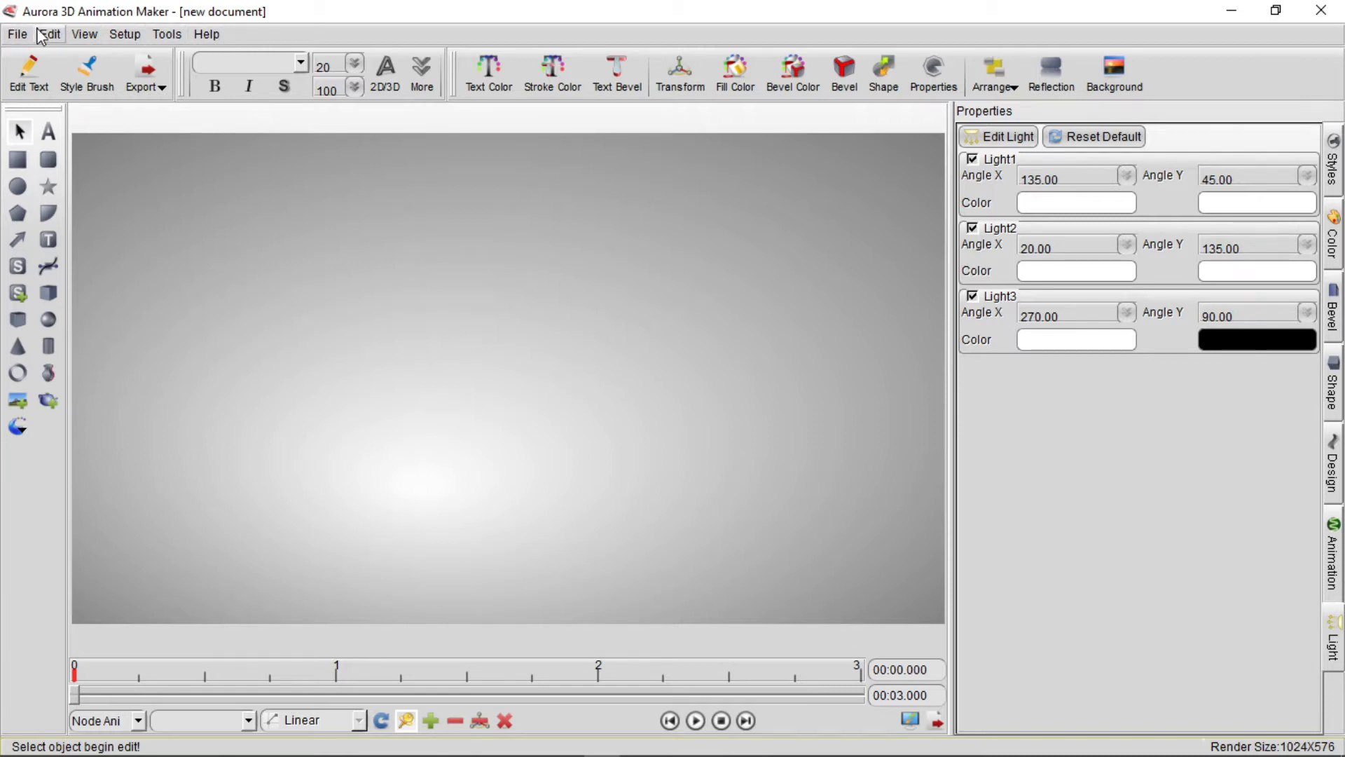
Step: Examine the available render size, background type and rendering engine options
click(140, 39)
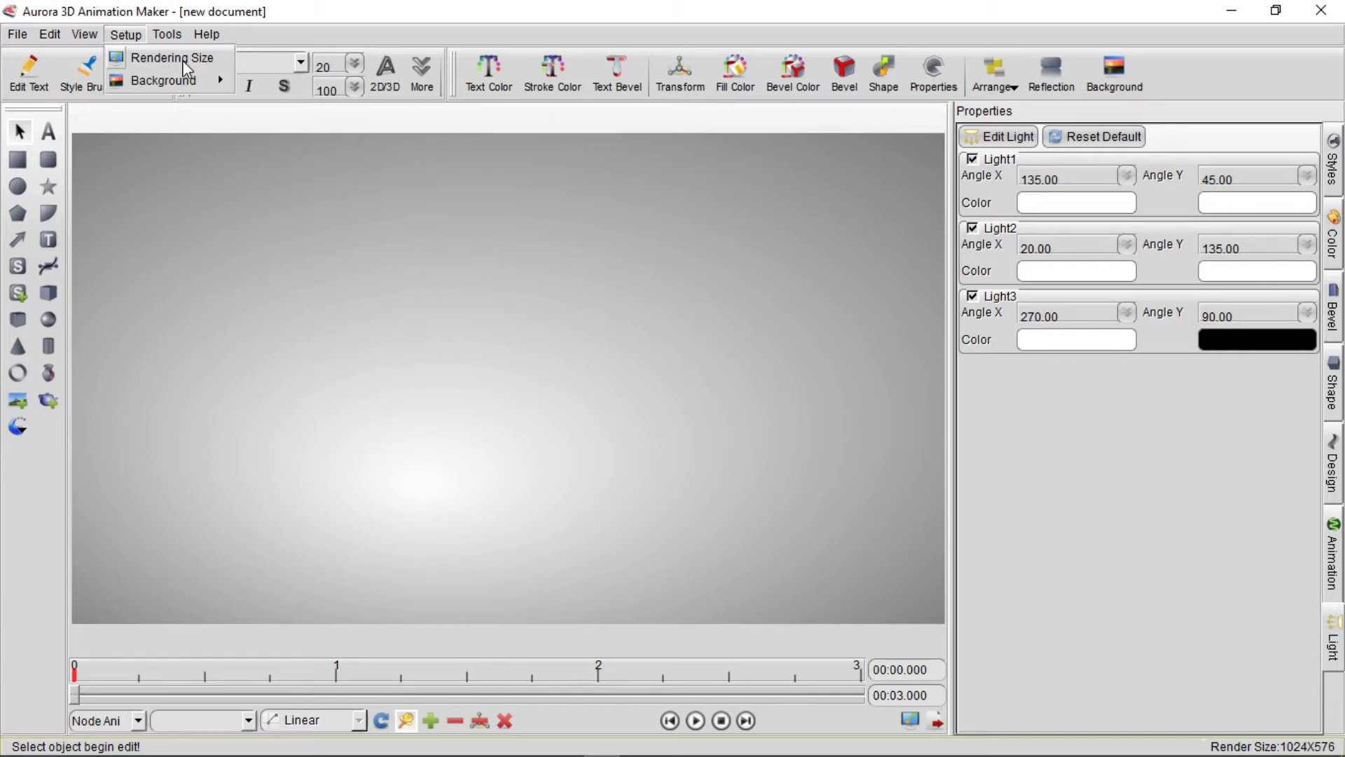
mouse_move(145, 91)
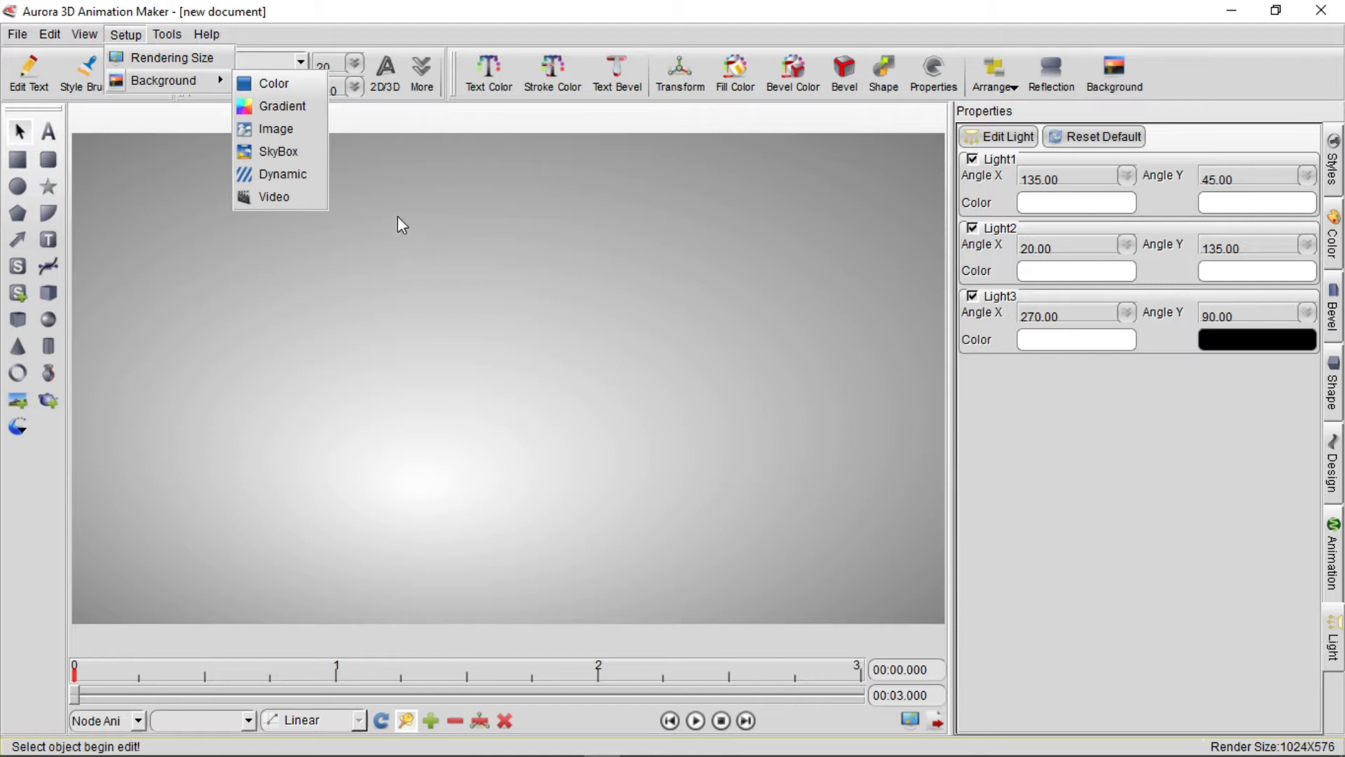
click(481, 217)
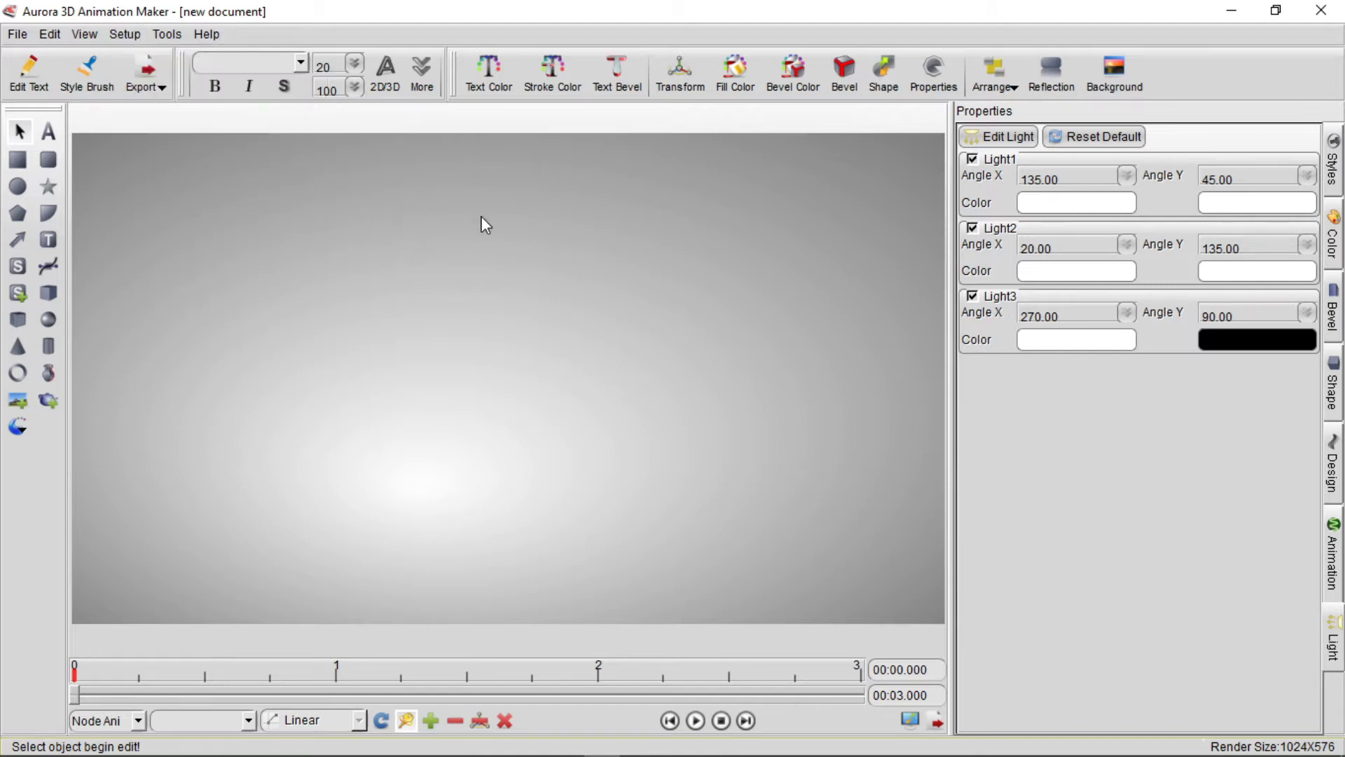
click(167, 35)
click(128, 35)
mouse_move(167, 35)
mouse_move(203, 80)
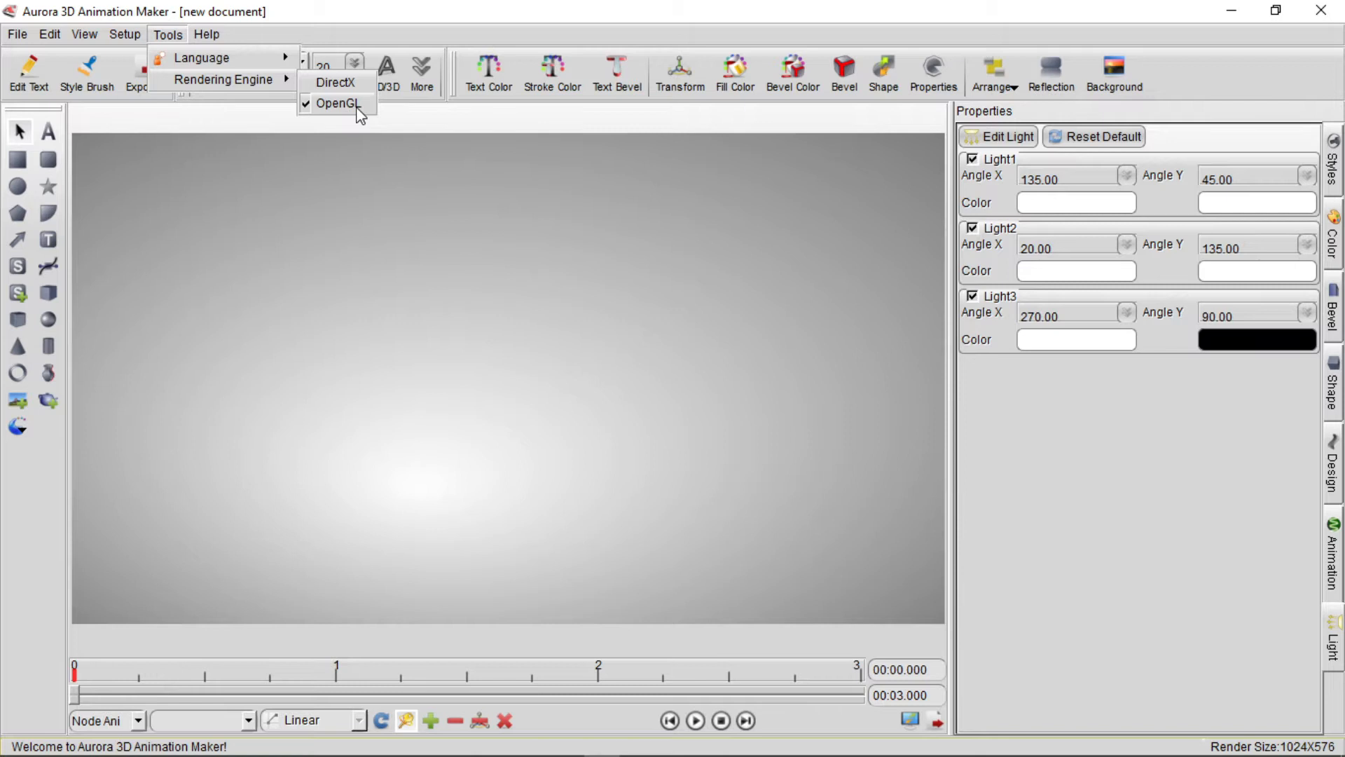
click(363, 195)
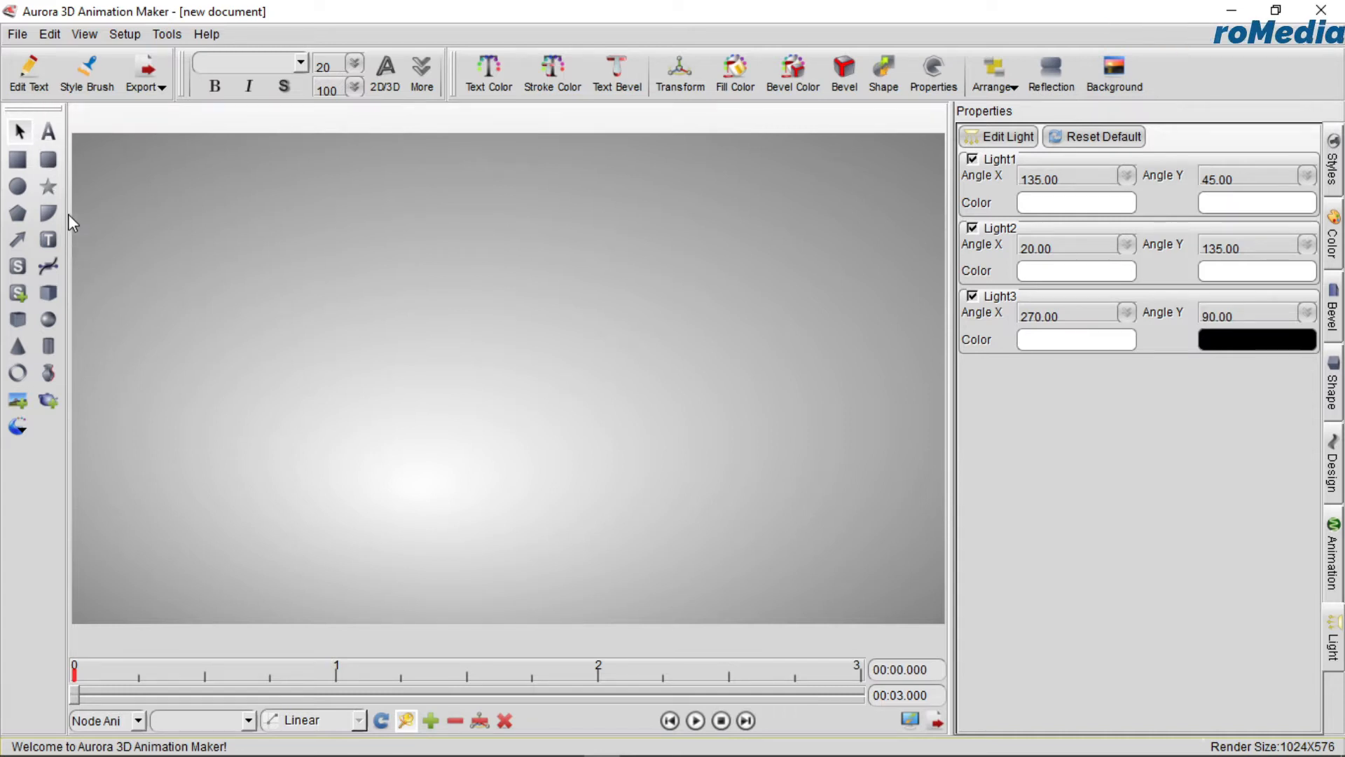
Step: Look through the style, colour, bevel, shape, design, animation and light properties
click(47, 132)
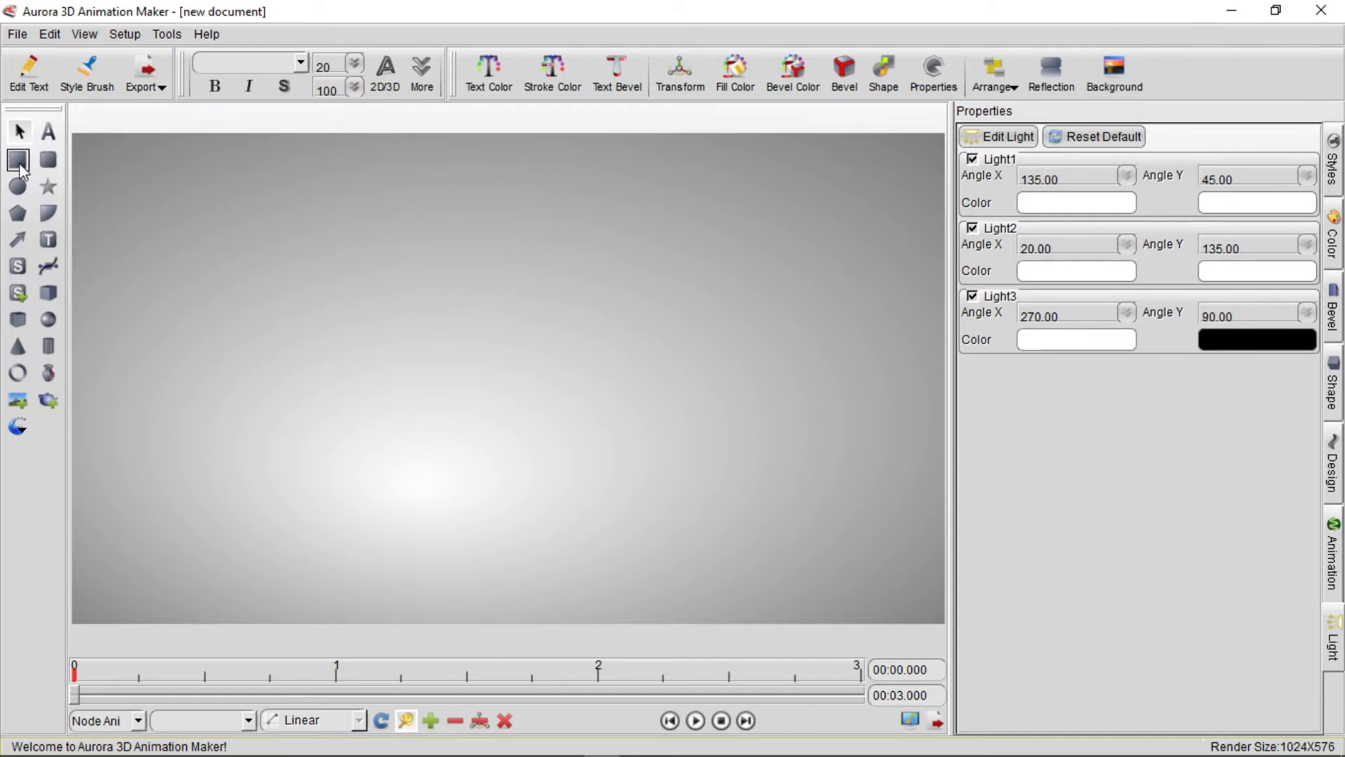
click(49, 268)
click(1335, 168)
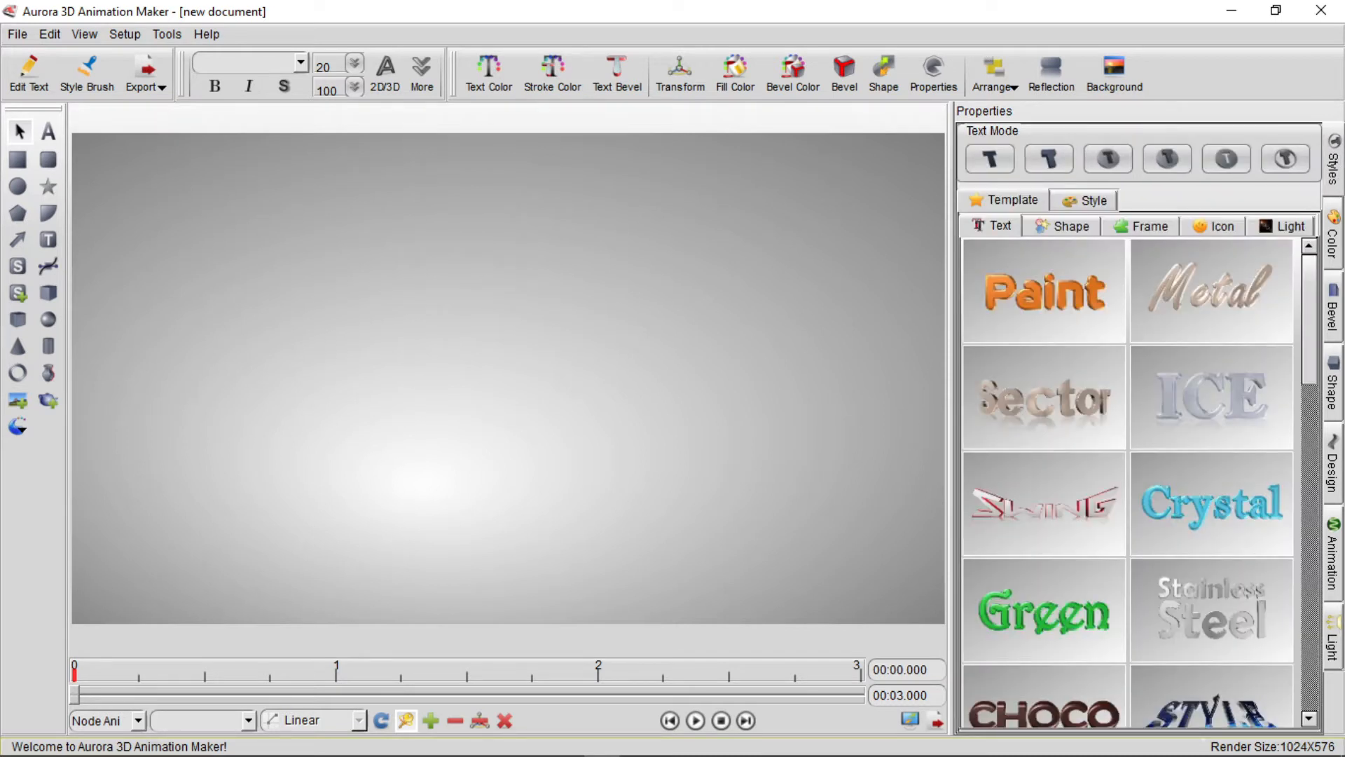
click(1335, 231)
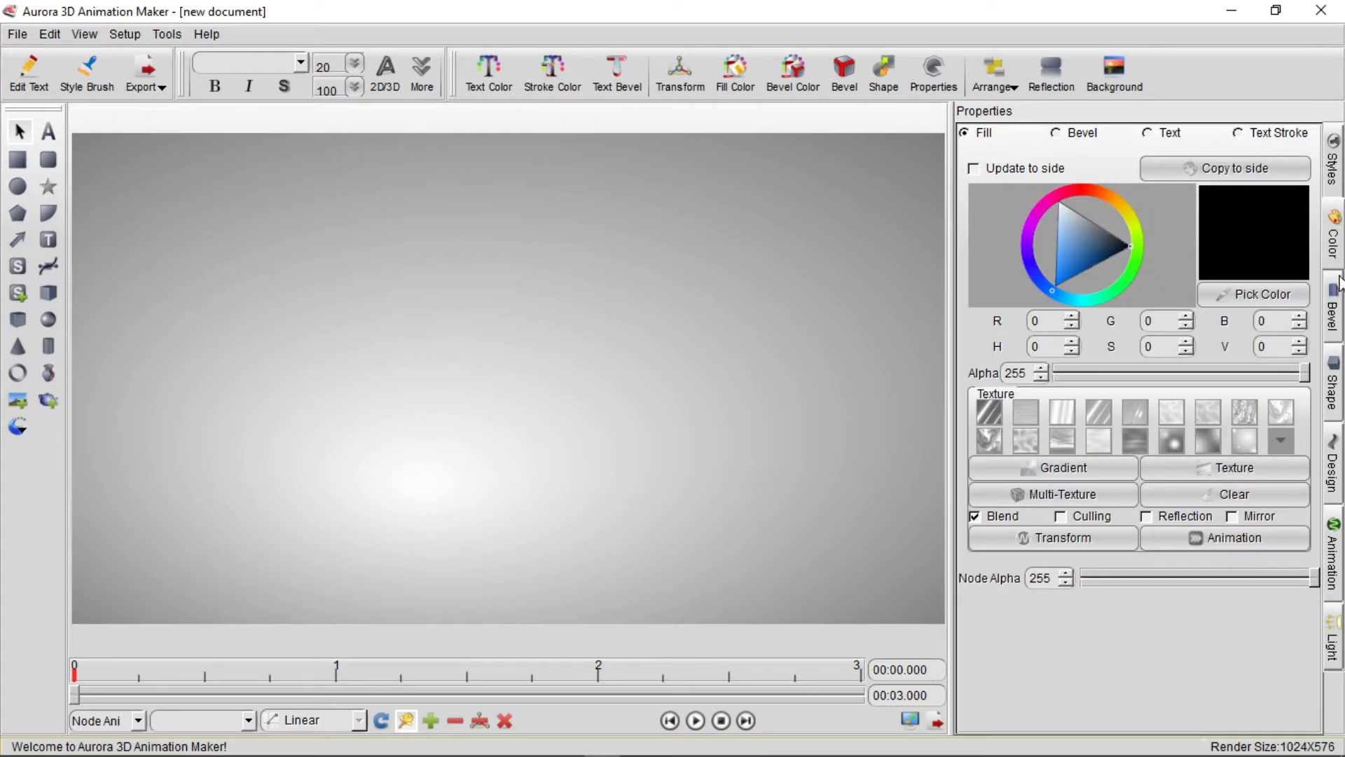
click(1339, 311)
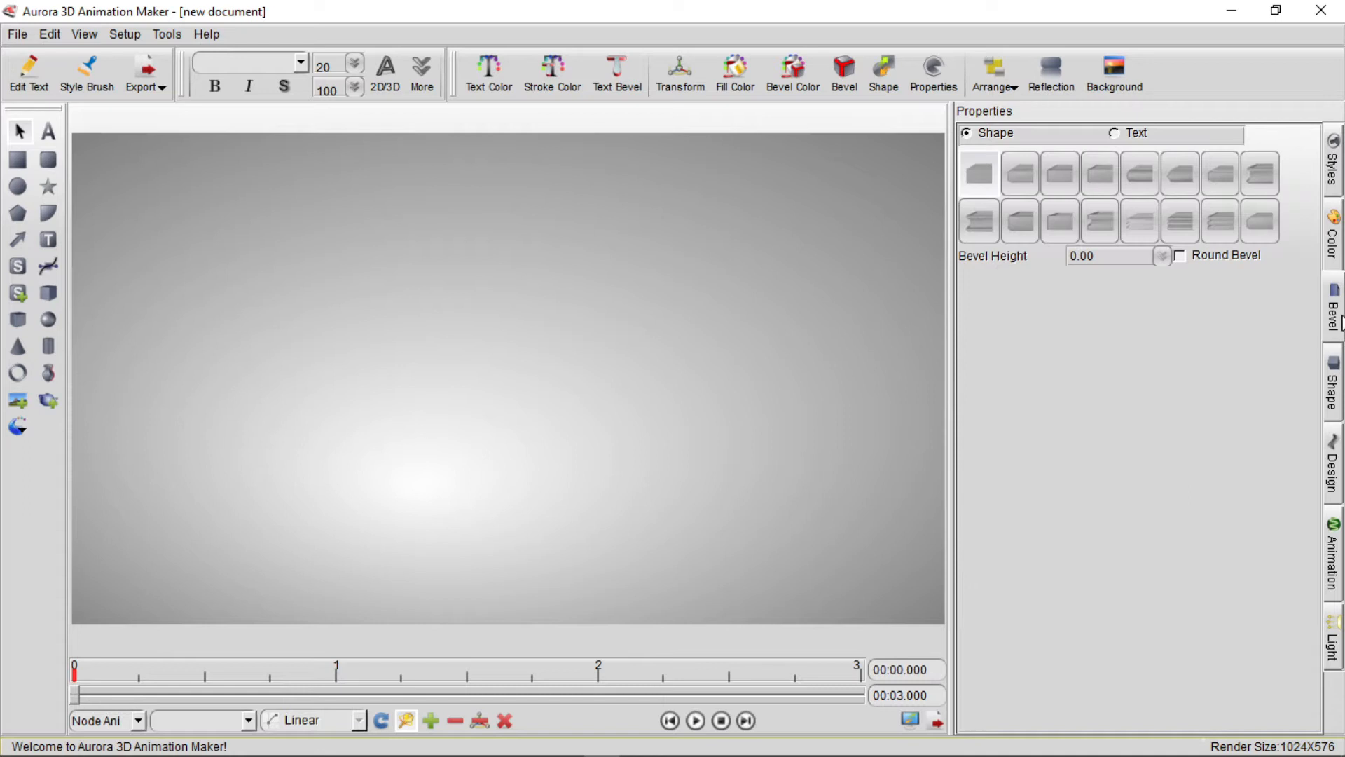
click(1334, 403)
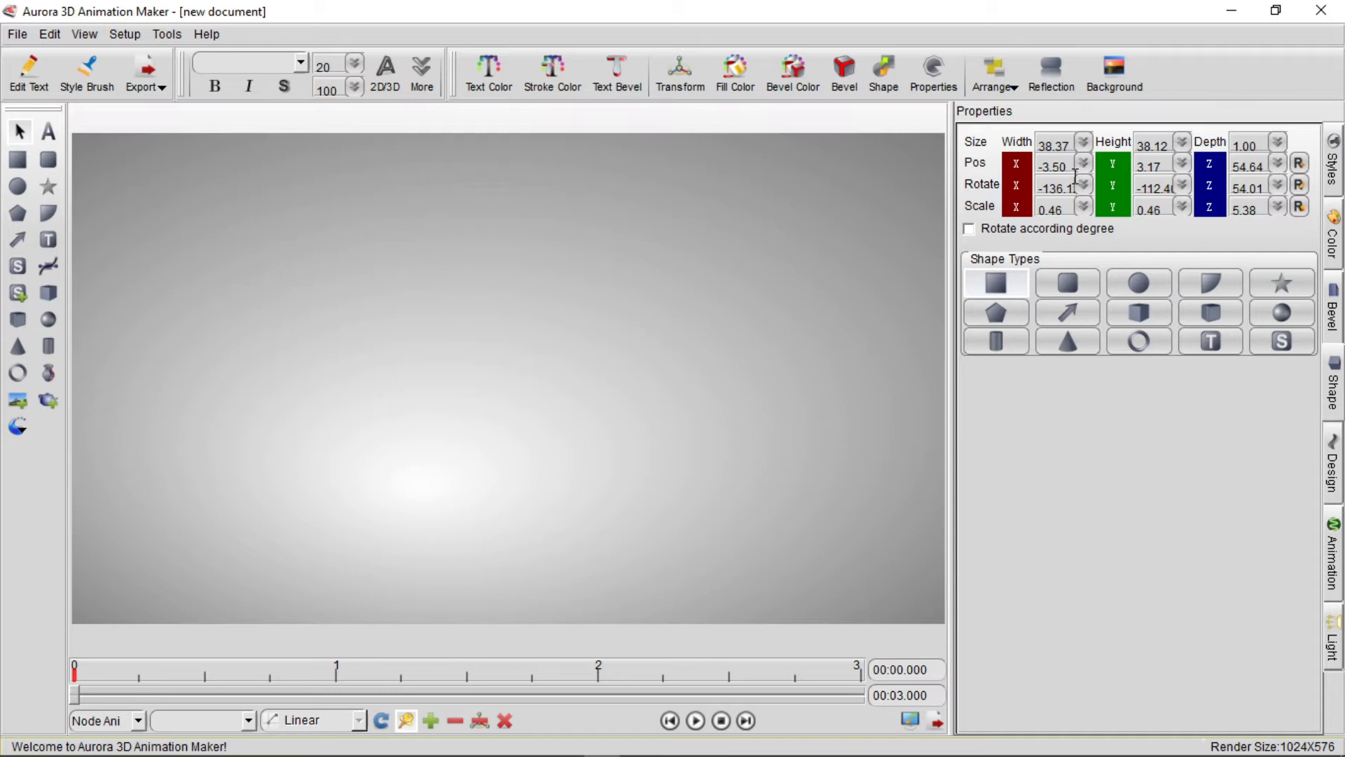
click(1332, 464)
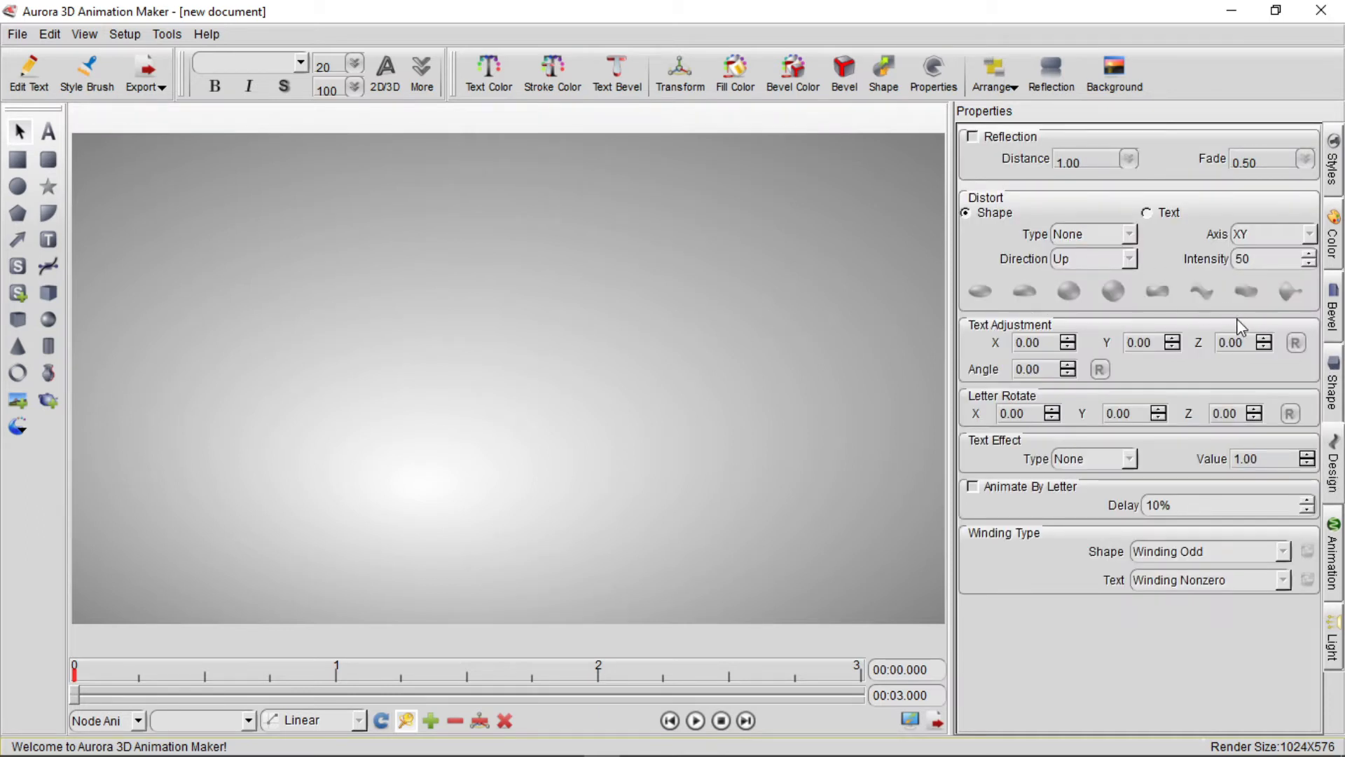
click(1335, 581)
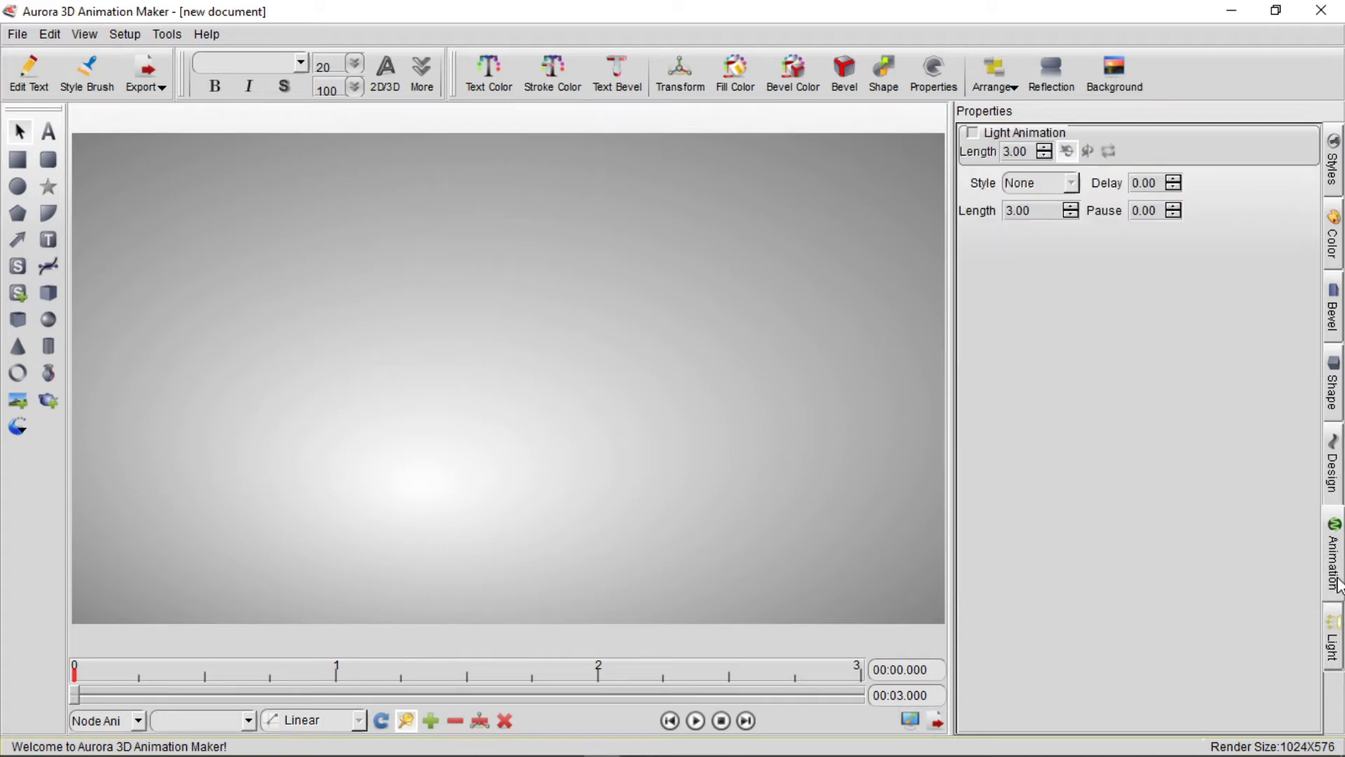
click(1336, 648)
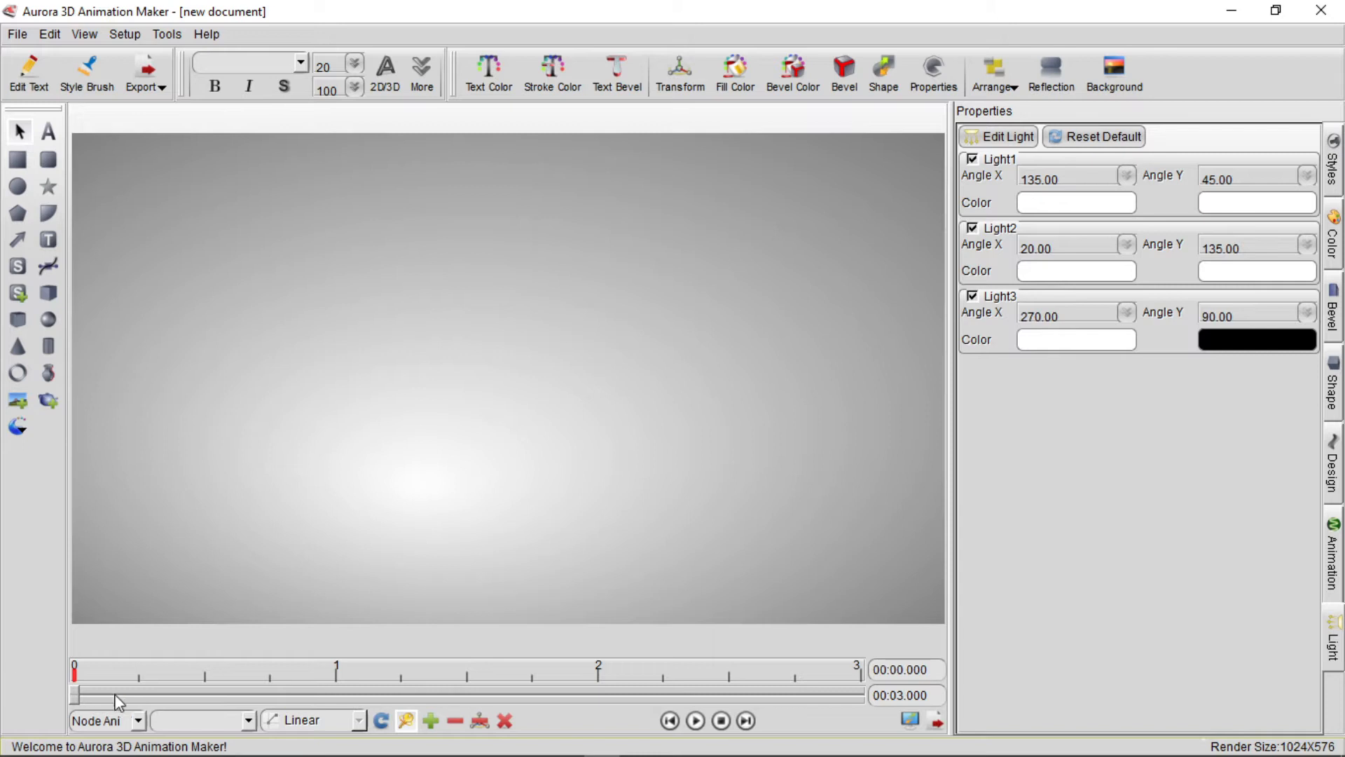
Step: Set the total length of the animation timeline to 10 seconds
double_click(899, 695)
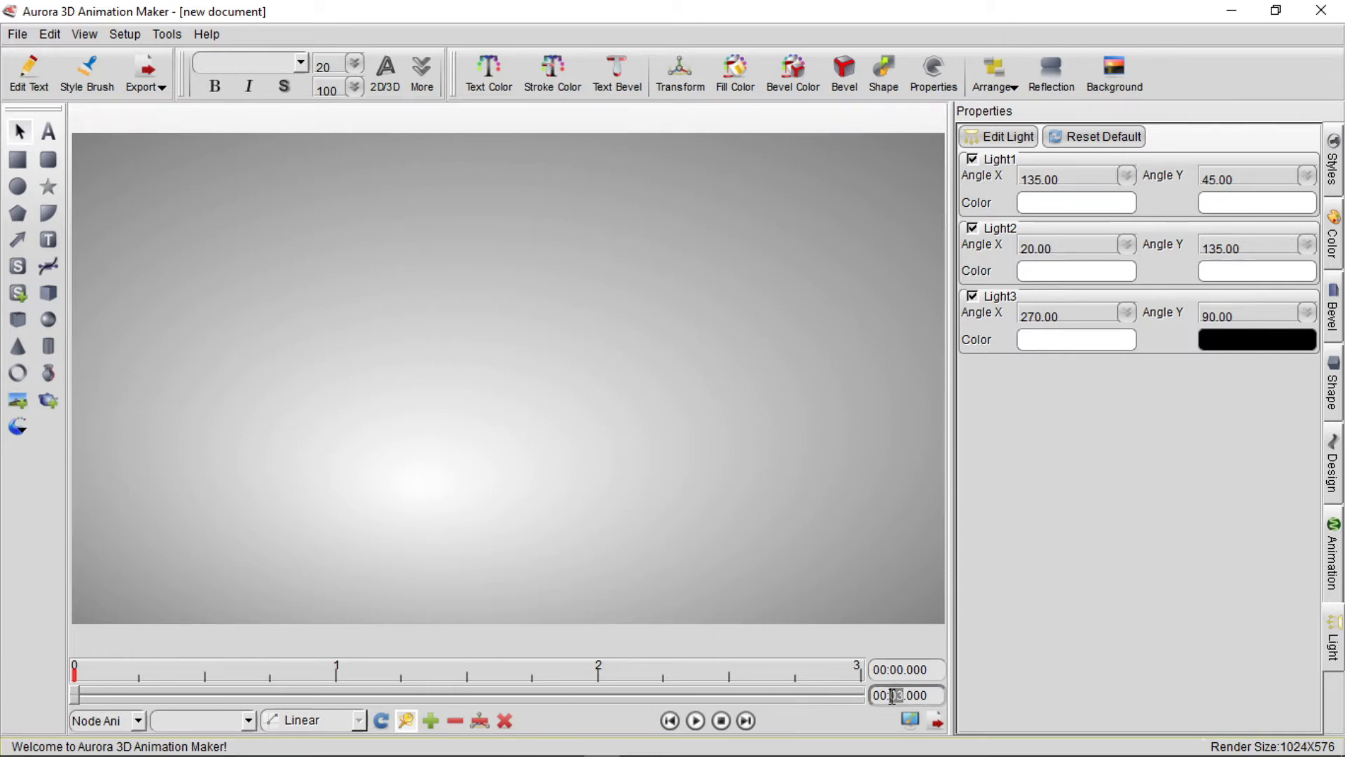
text(10)
key(Return)
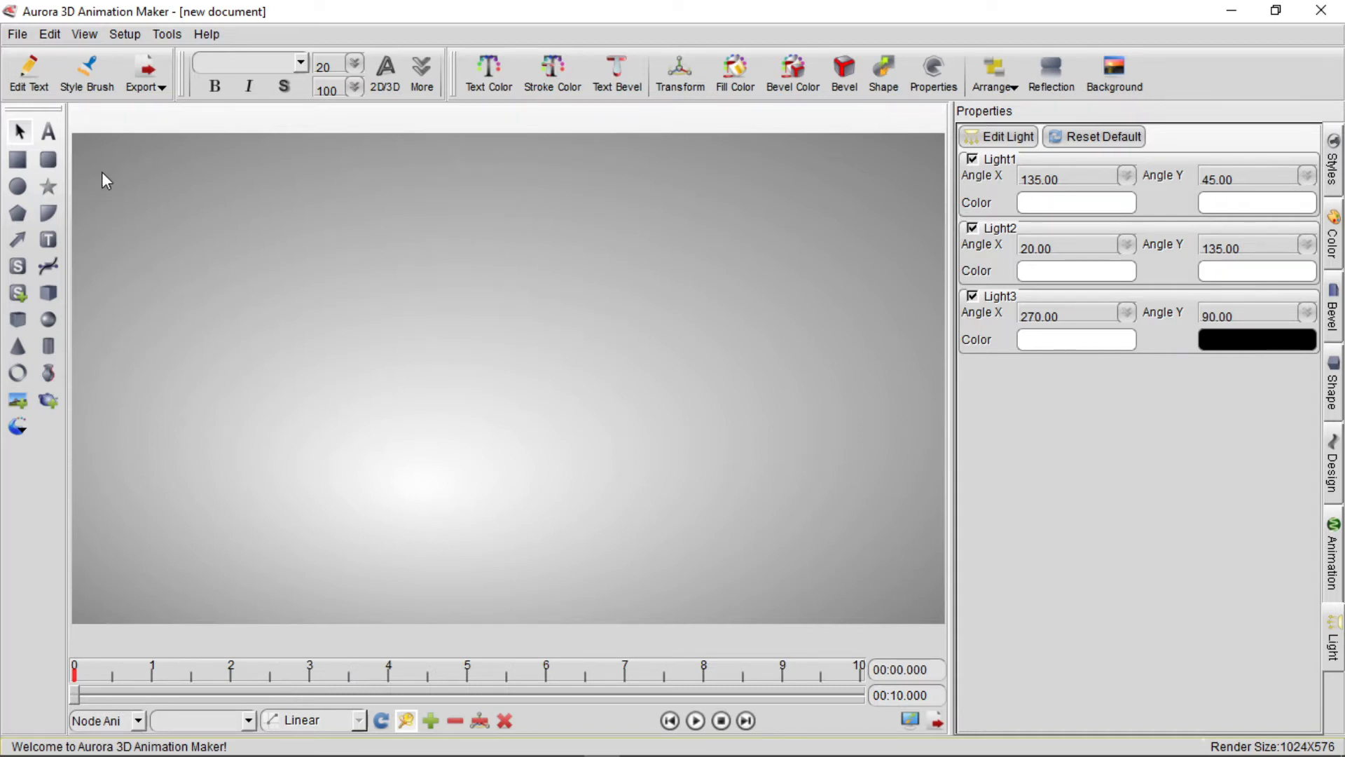
Step: Add a 3D text object to the upper-left part of the canvas and shift it downward
click(48, 131)
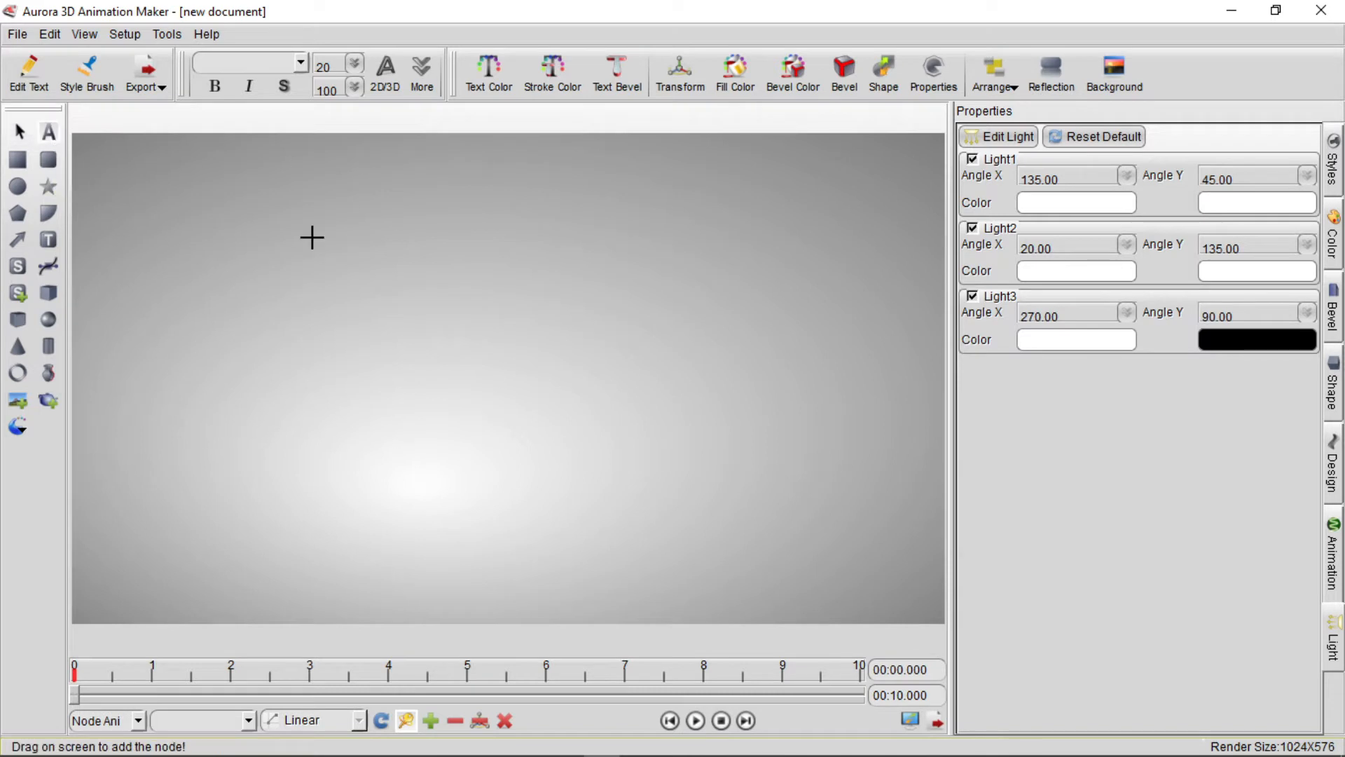
drag(313, 234, 395, 245)
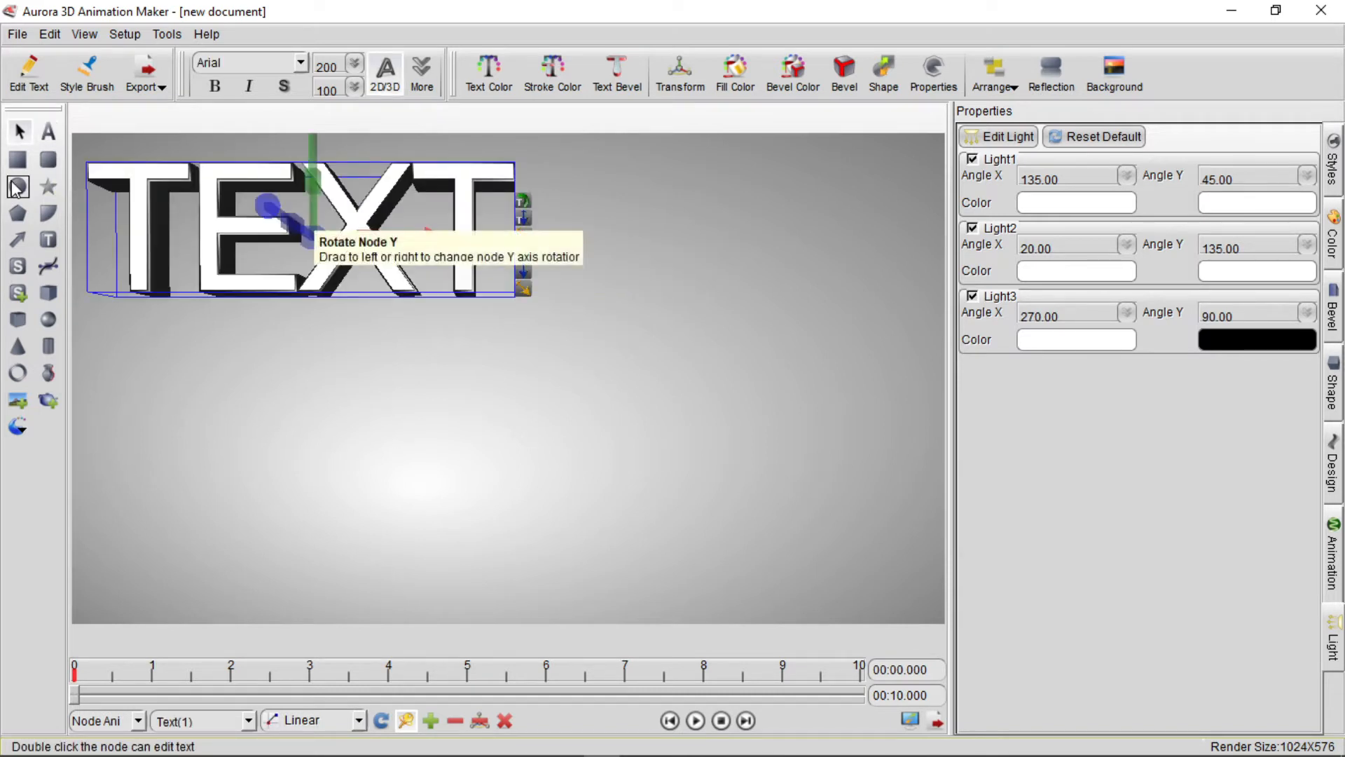
drag(233, 233, 579, 371)
Step: Replace the 3D object's placeholder text with WELCOME and move the word toward the middle of the canvas
double_click(320, 344)
click(579, 372)
key(ctrl+a)
text(WELCOME)
click(478, 265)
drag(314, 356, 416, 323)
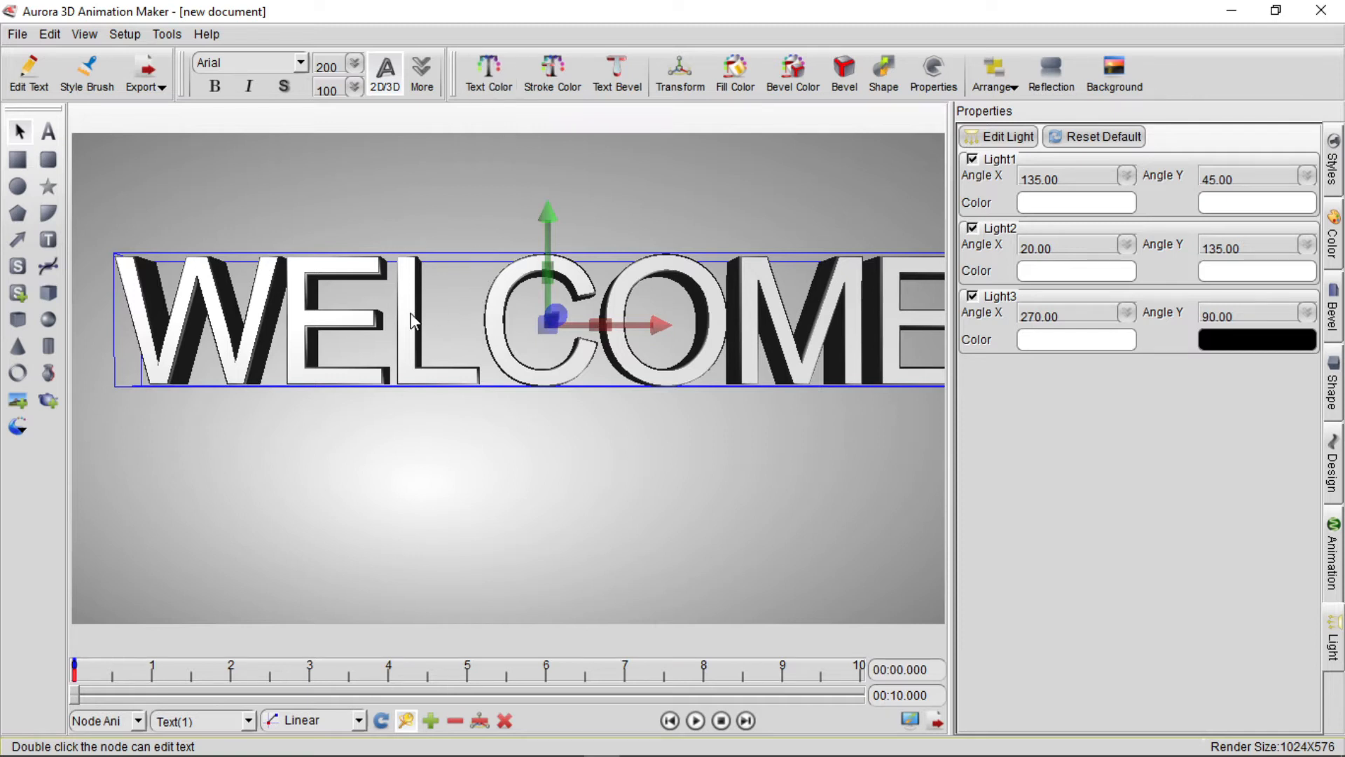
Step: Try green and dark blue on the WELCOME text's front faces, settling on a bright, saturated blue
click(497, 78)
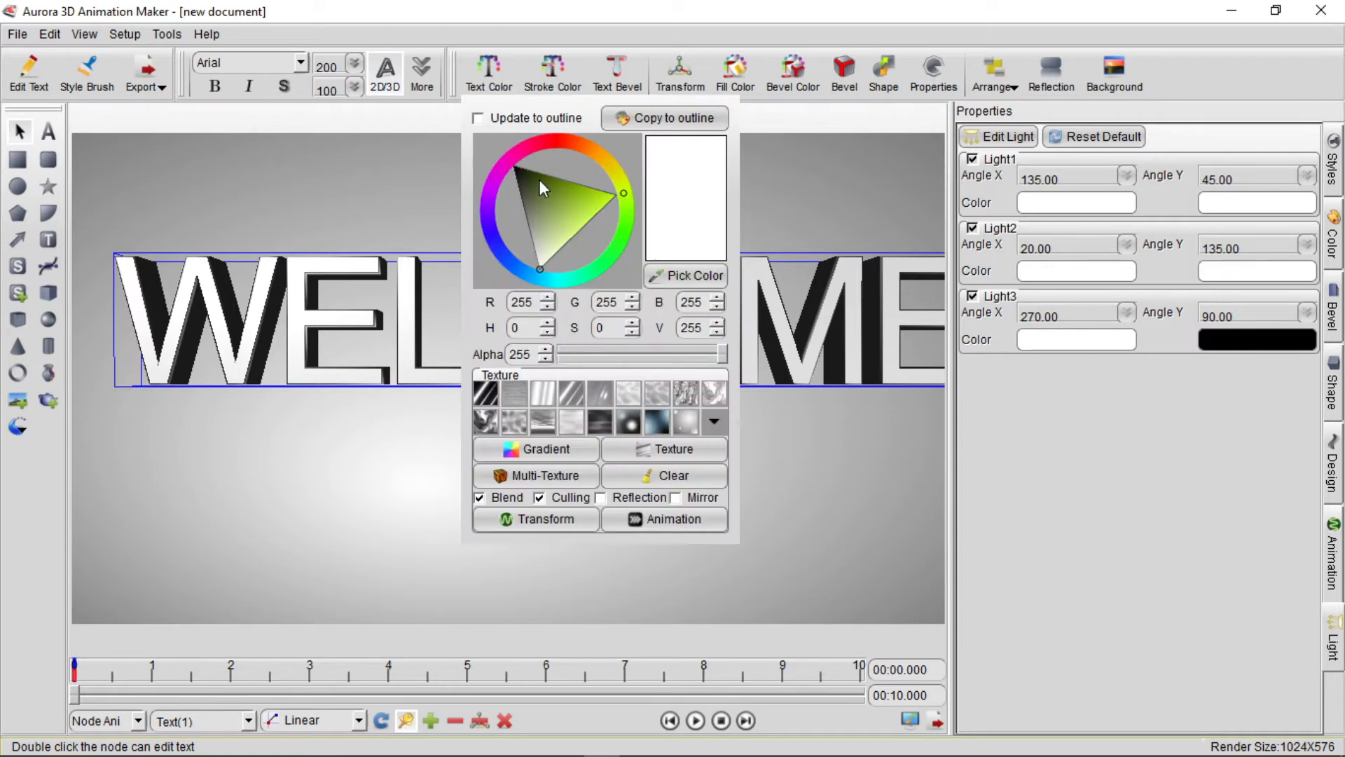
click(559, 197)
click(570, 183)
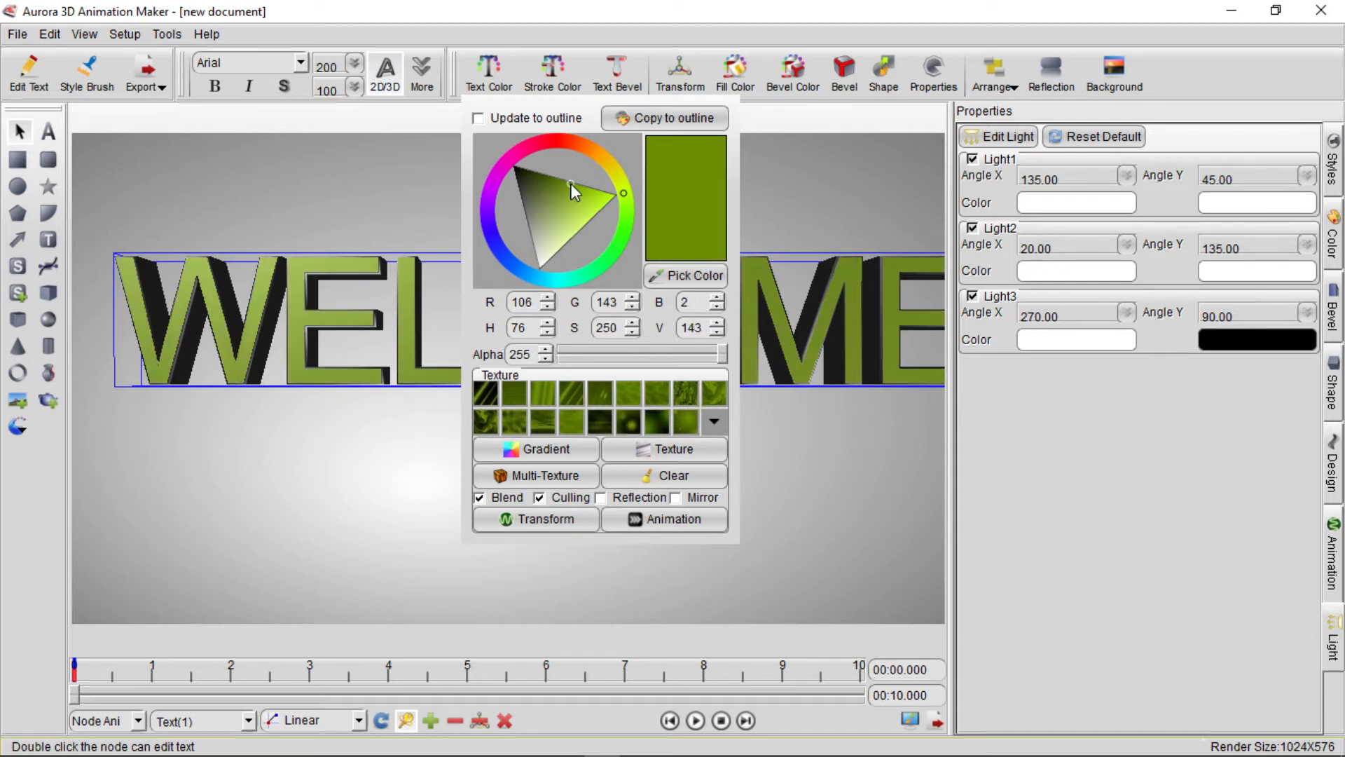
click(495, 236)
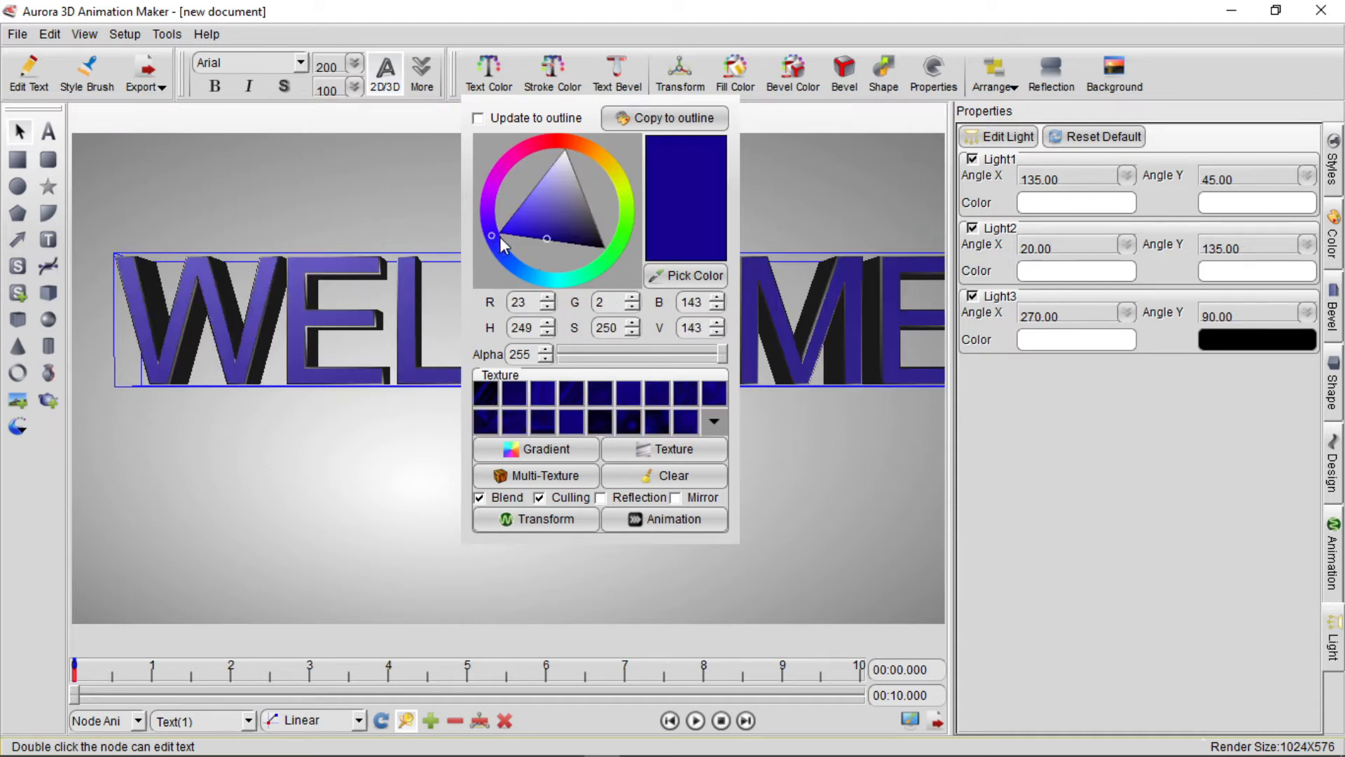
click(503, 240)
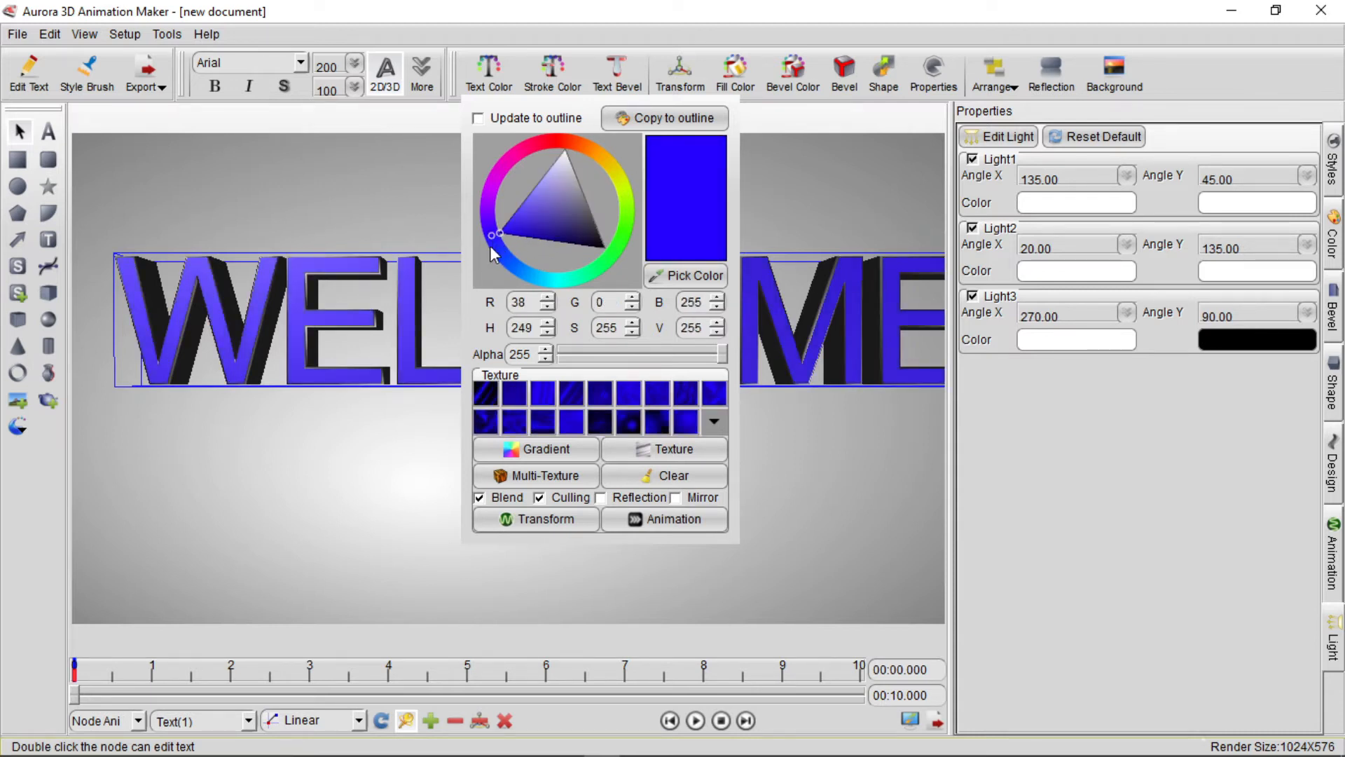
click(490, 245)
Step: Give the WELCOME text's stroke a soft, blurred texture preset and a neutral grey colour of RGB 178, 178, 178
click(667, 112)
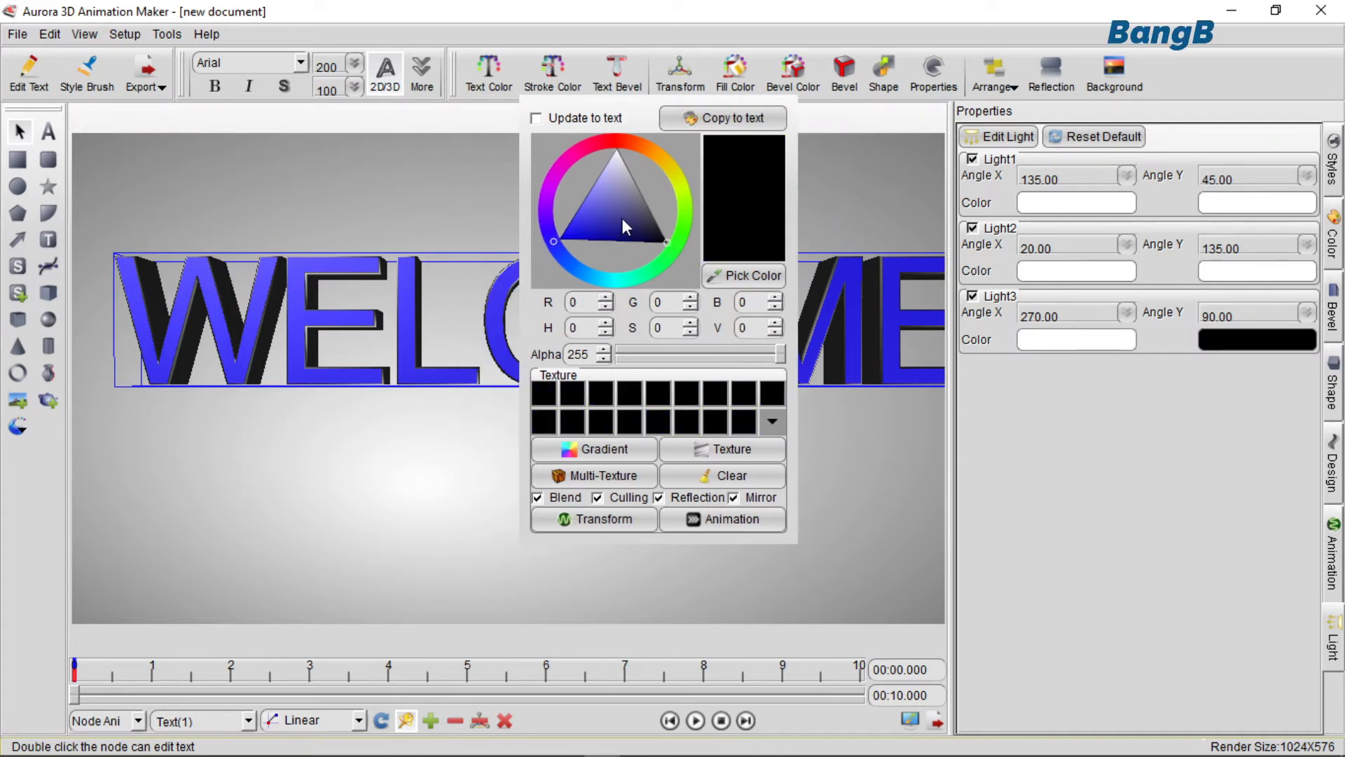
click(623, 215)
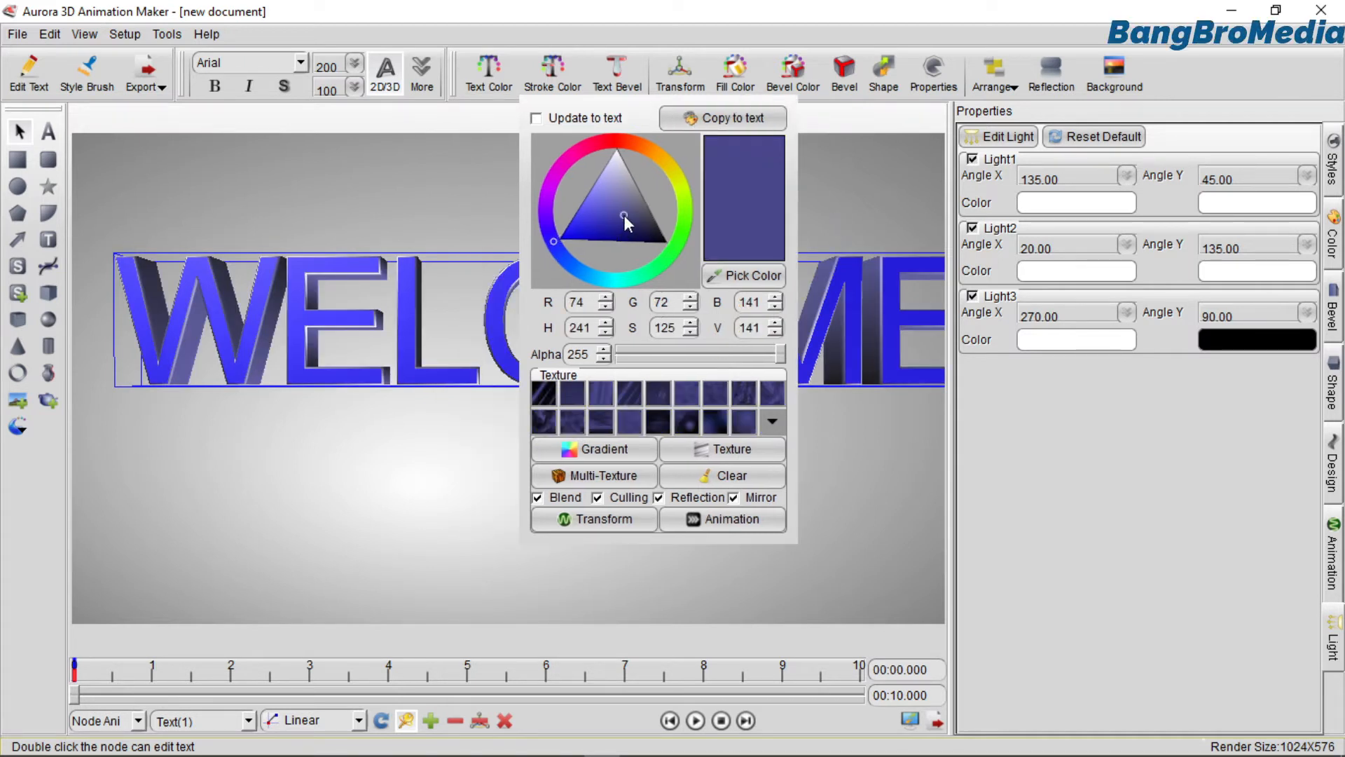
mouse_move(629, 199)
mouse_down()
mouse_move(642, 187)
mouse_move(632, 203)
mouse_up()
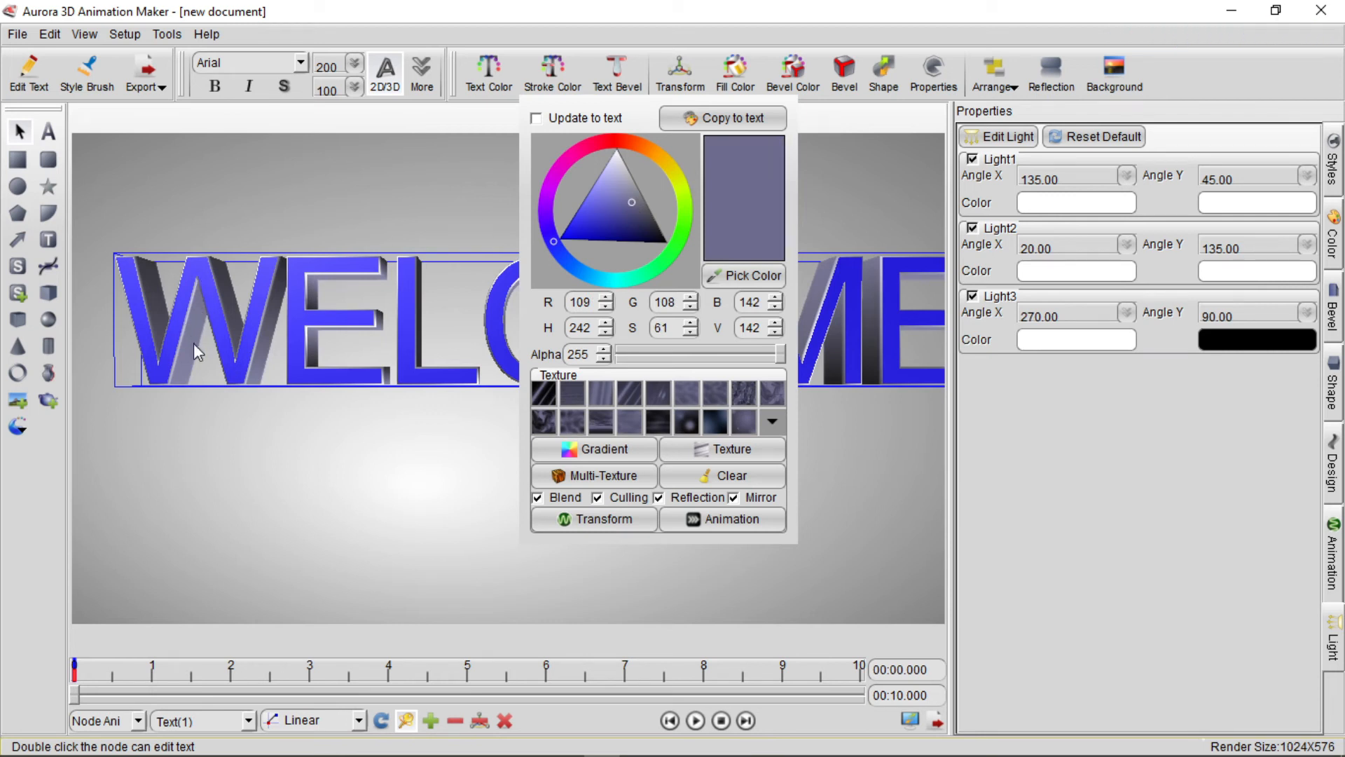
click(603, 391)
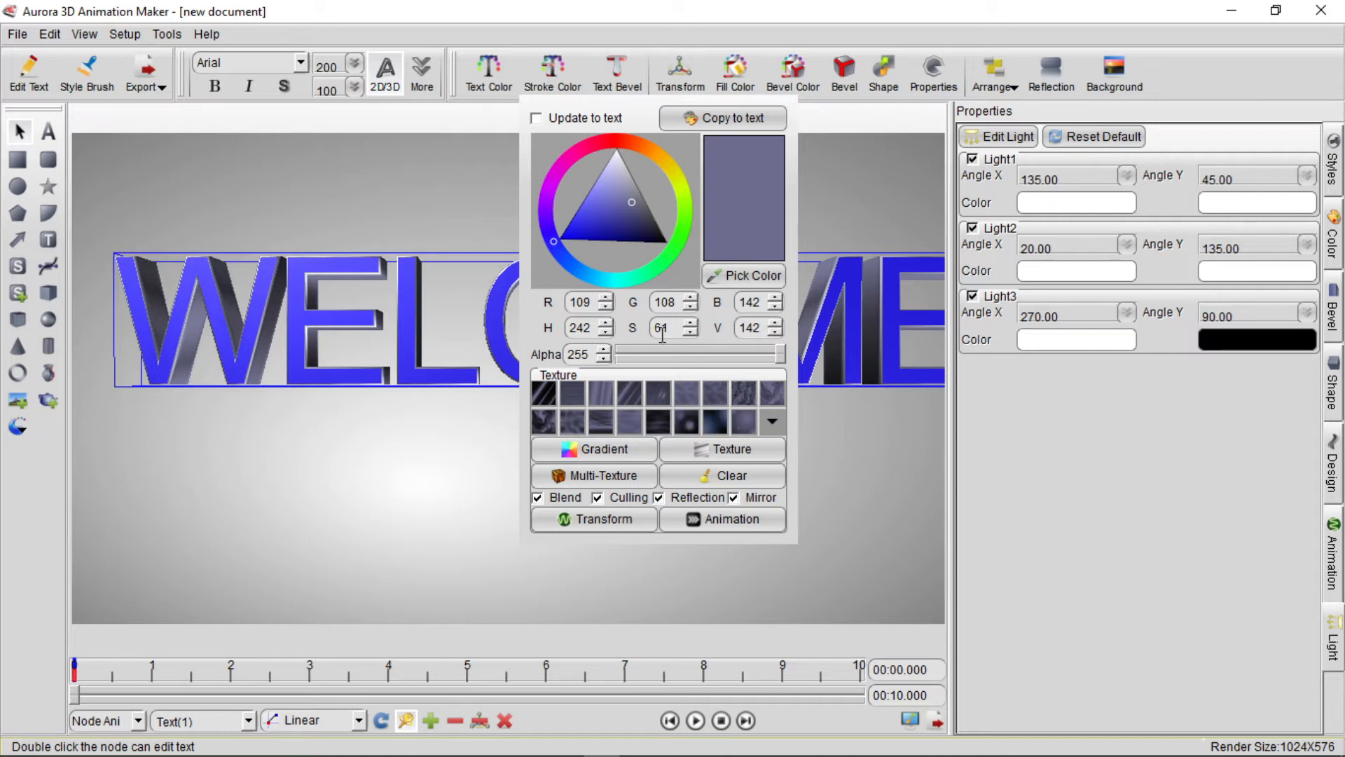
click(594, 421)
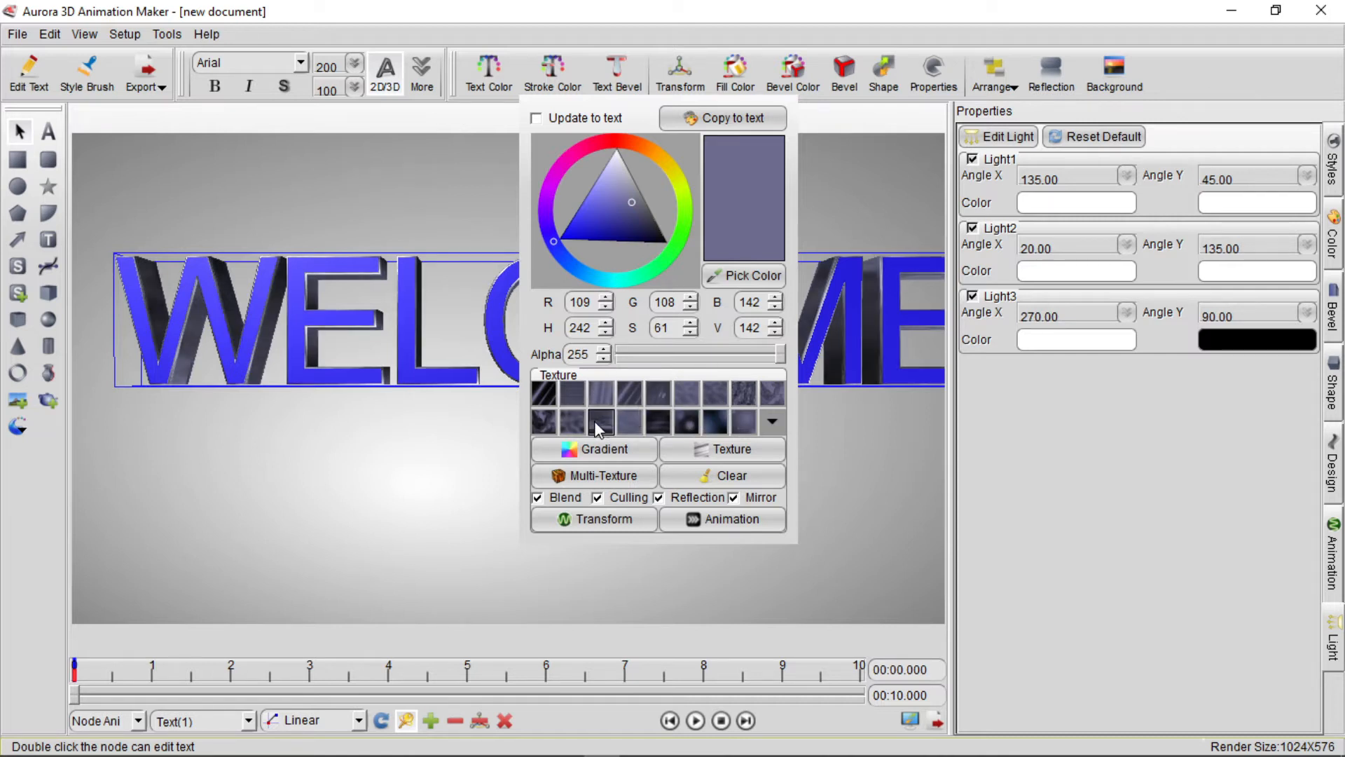
click(741, 419)
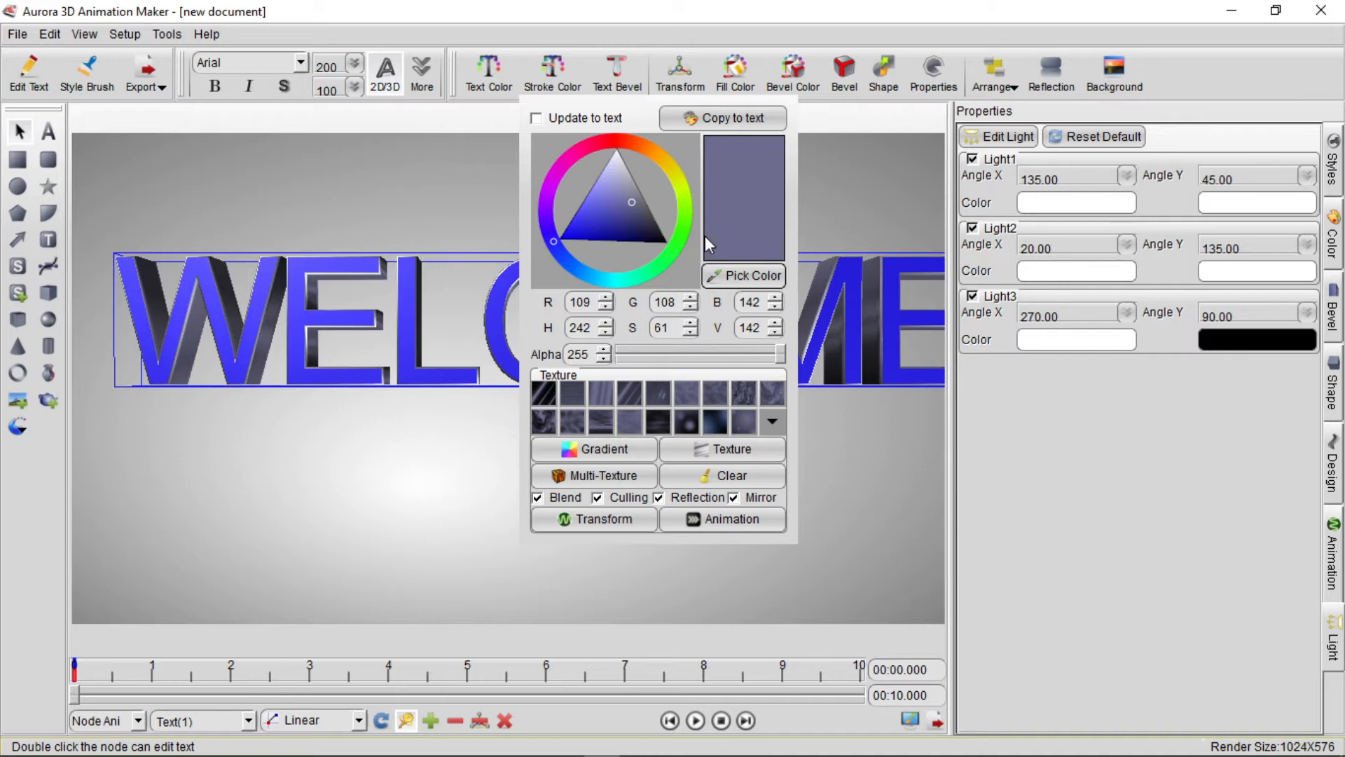
click(632, 182)
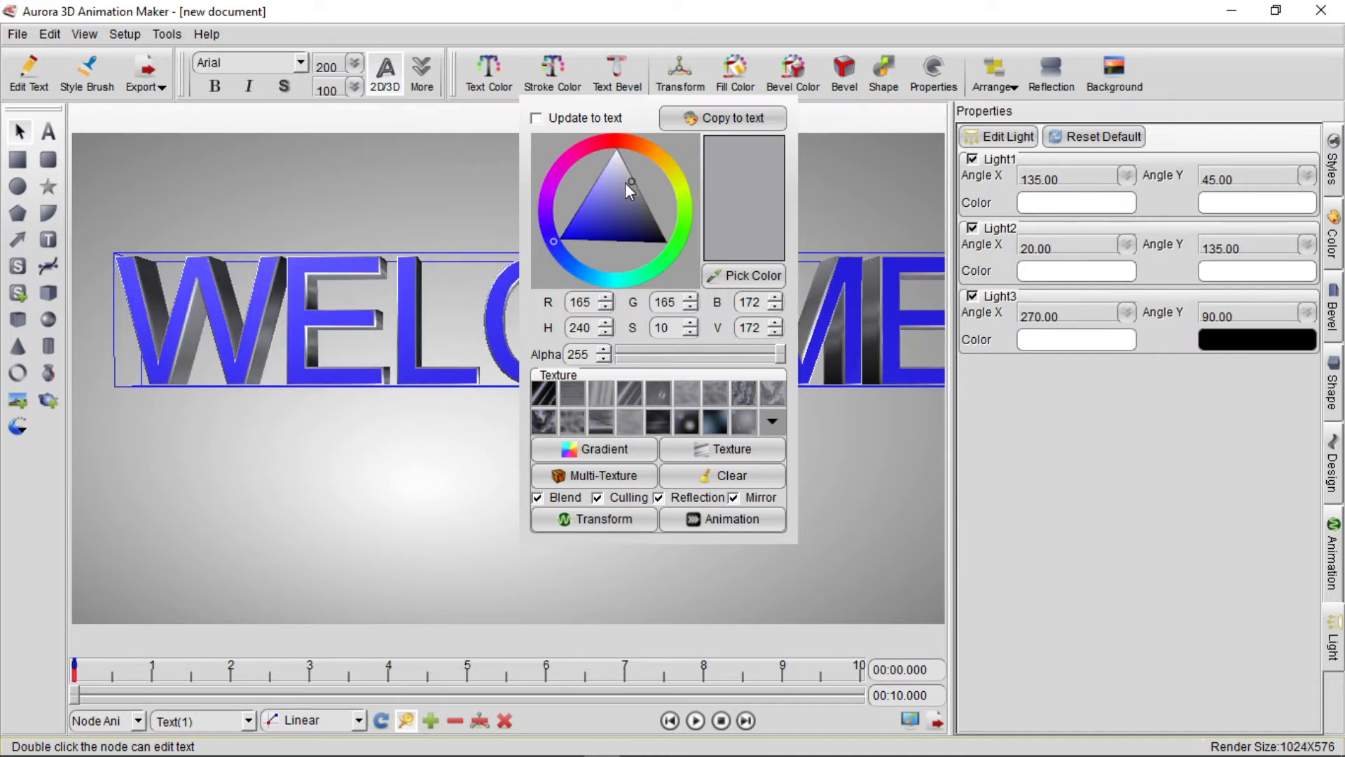
drag(626, 184, 633, 177)
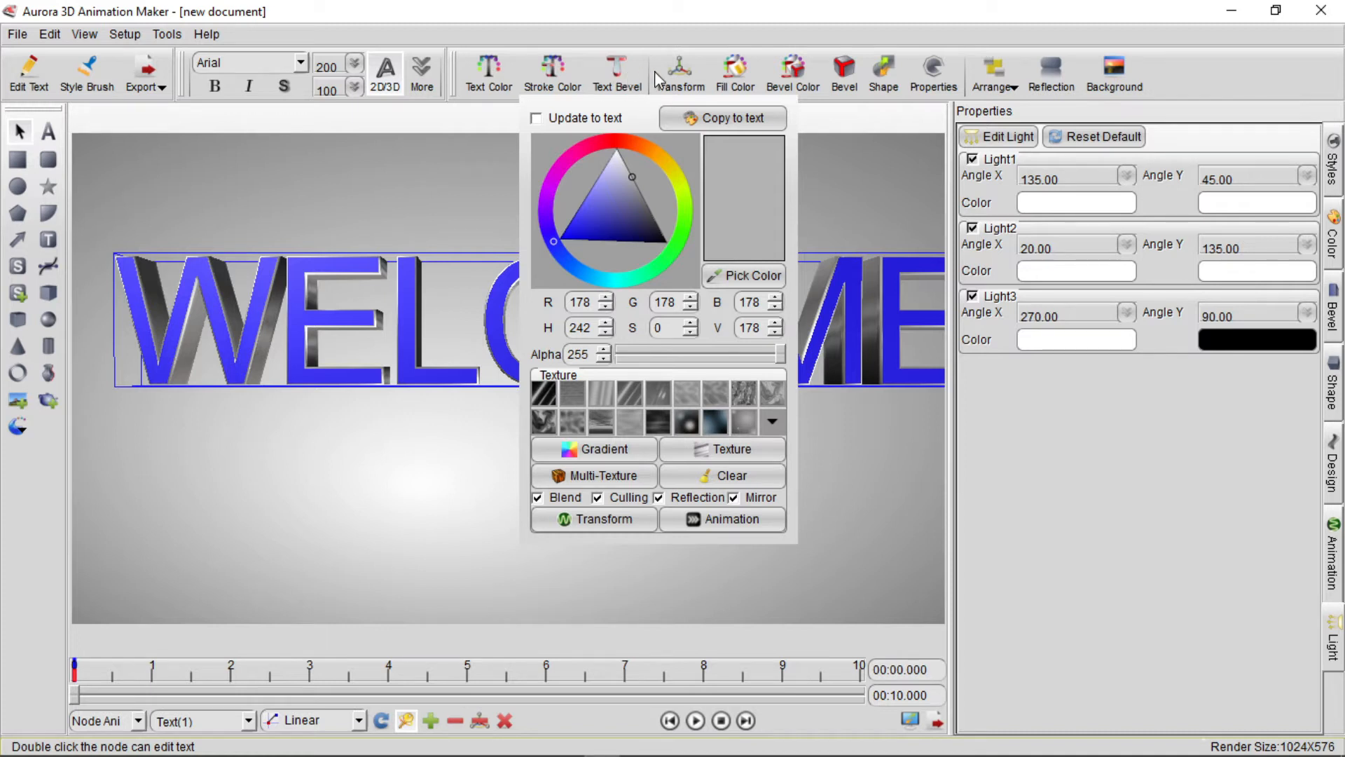
Step: Try several bevel profiles on the WELCOME text and apply the stepped profile that starts the last row
click(607, 70)
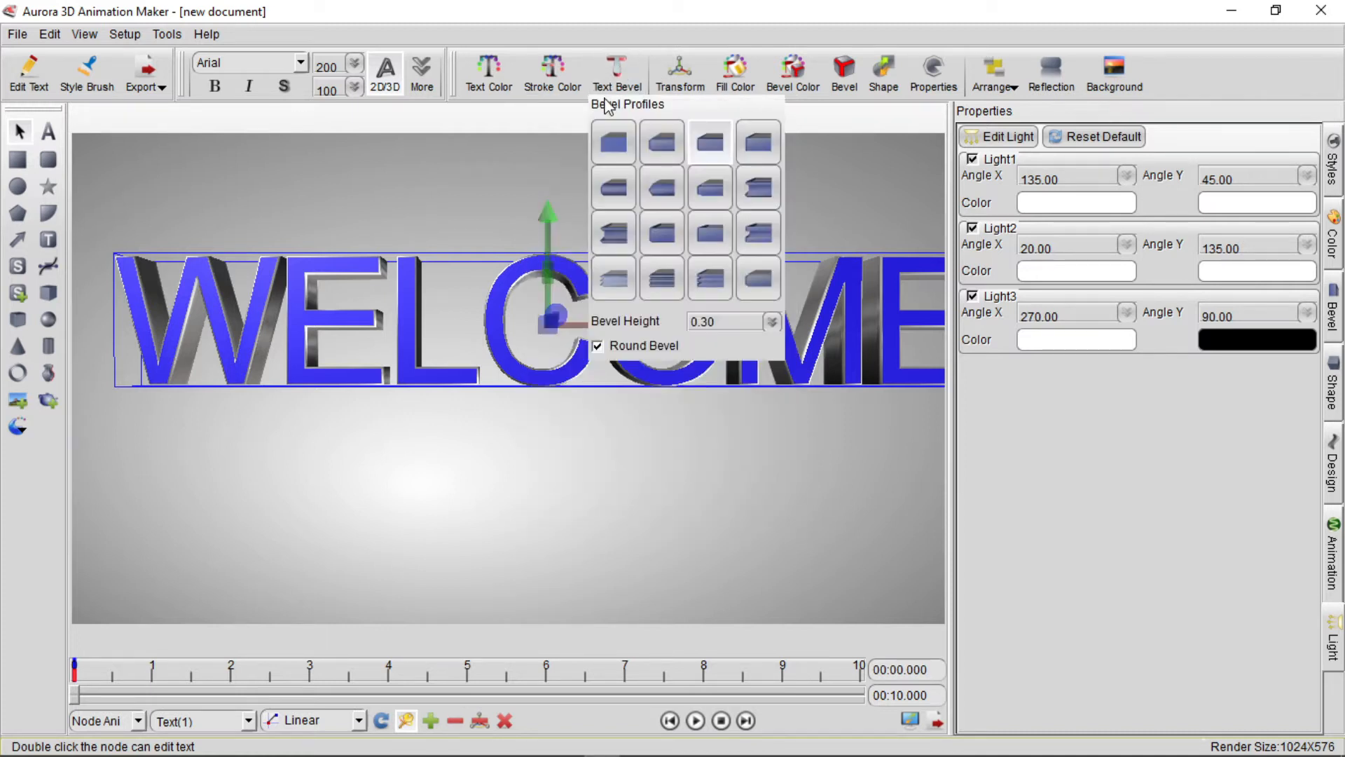
click(628, 143)
click(665, 235)
click(667, 282)
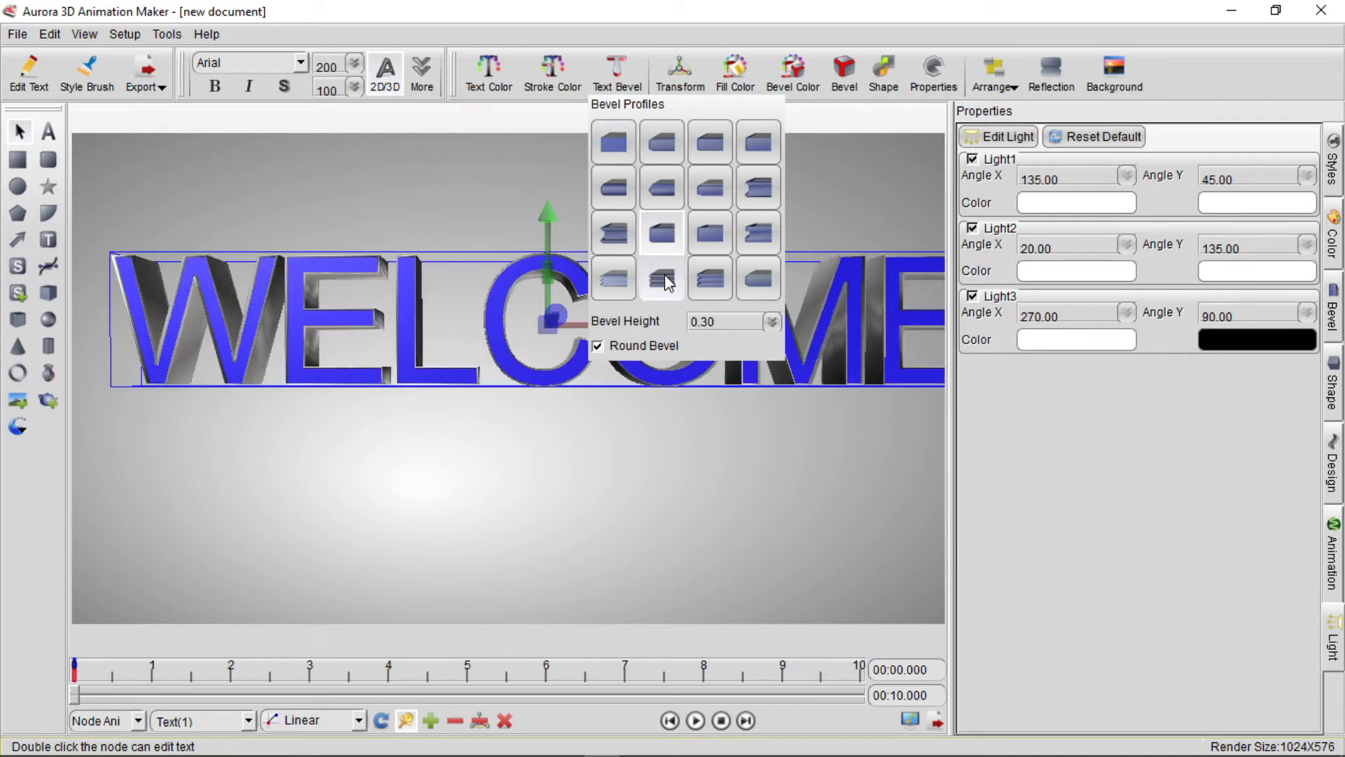
click(625, 289)
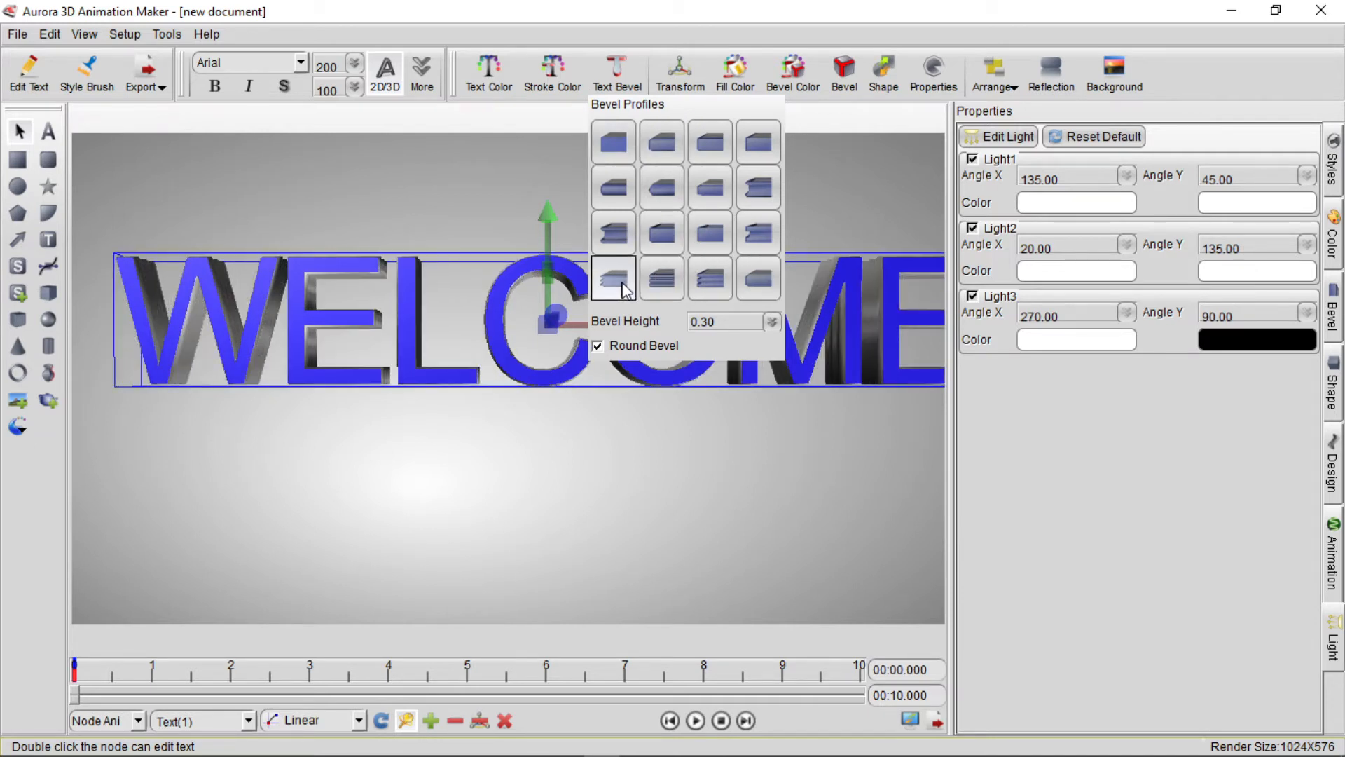
Step: Try another bevel on the WELCOME text and apply the third profile in the first row of Bevel Profiles
click(671, 188)
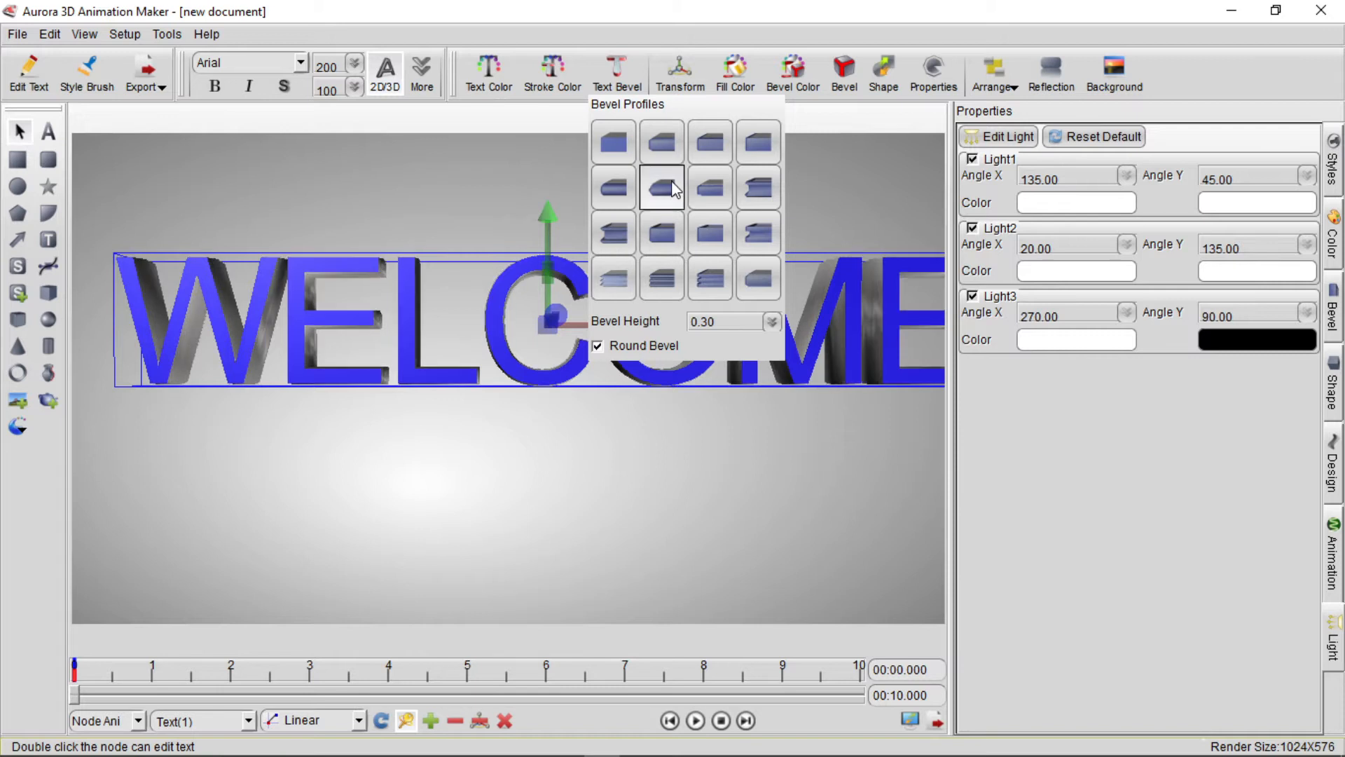
click(715, 145)
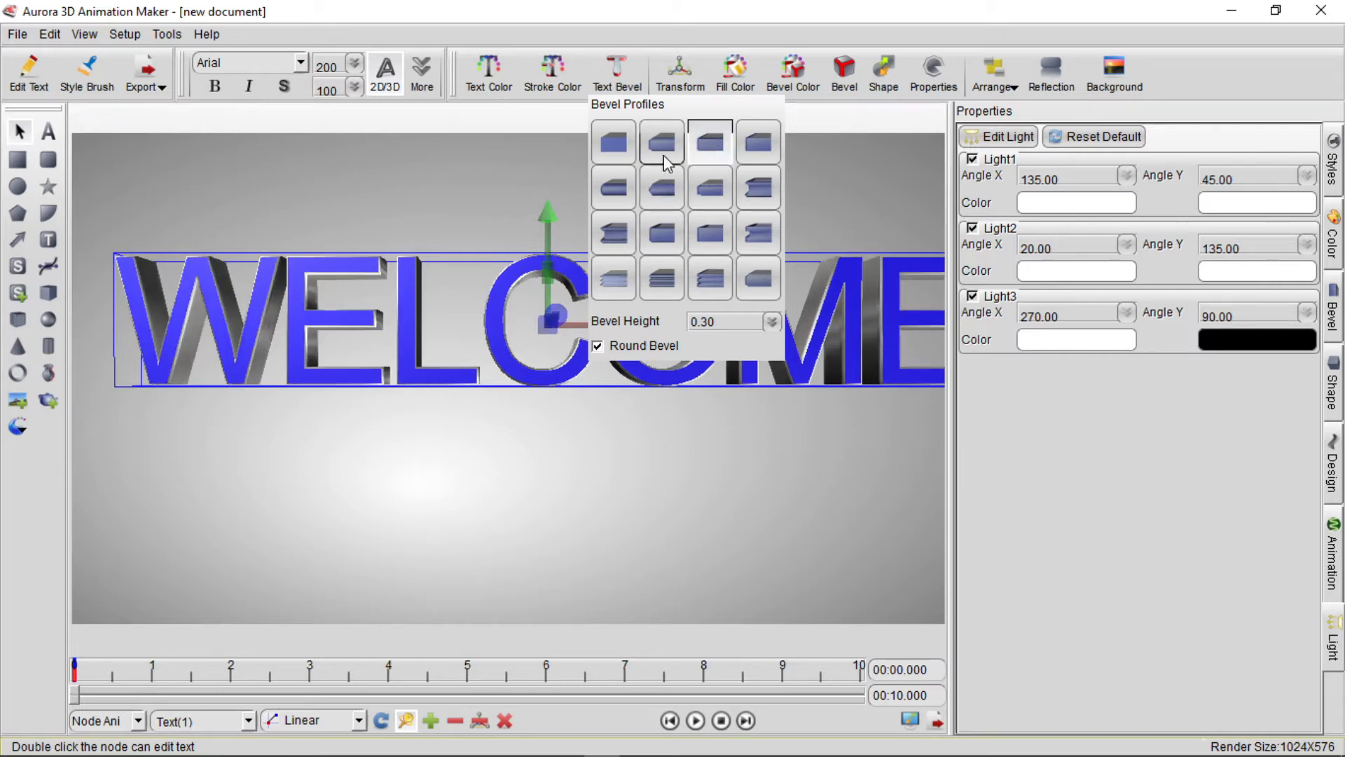
click(741, 18)
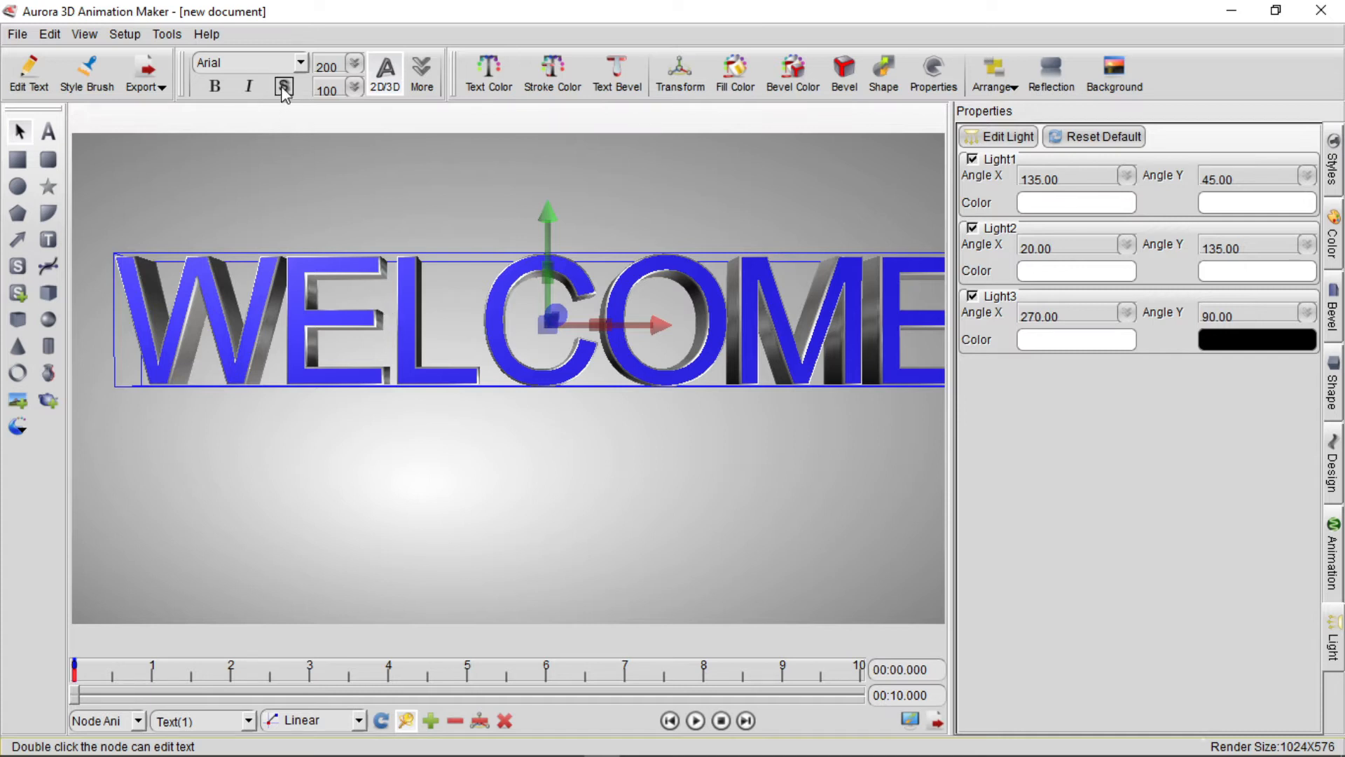
Step: Set the WELCOME text's font to Arial Black and shift the word right so its first letter is fully visible
click(300, 63)
click(306, 111)
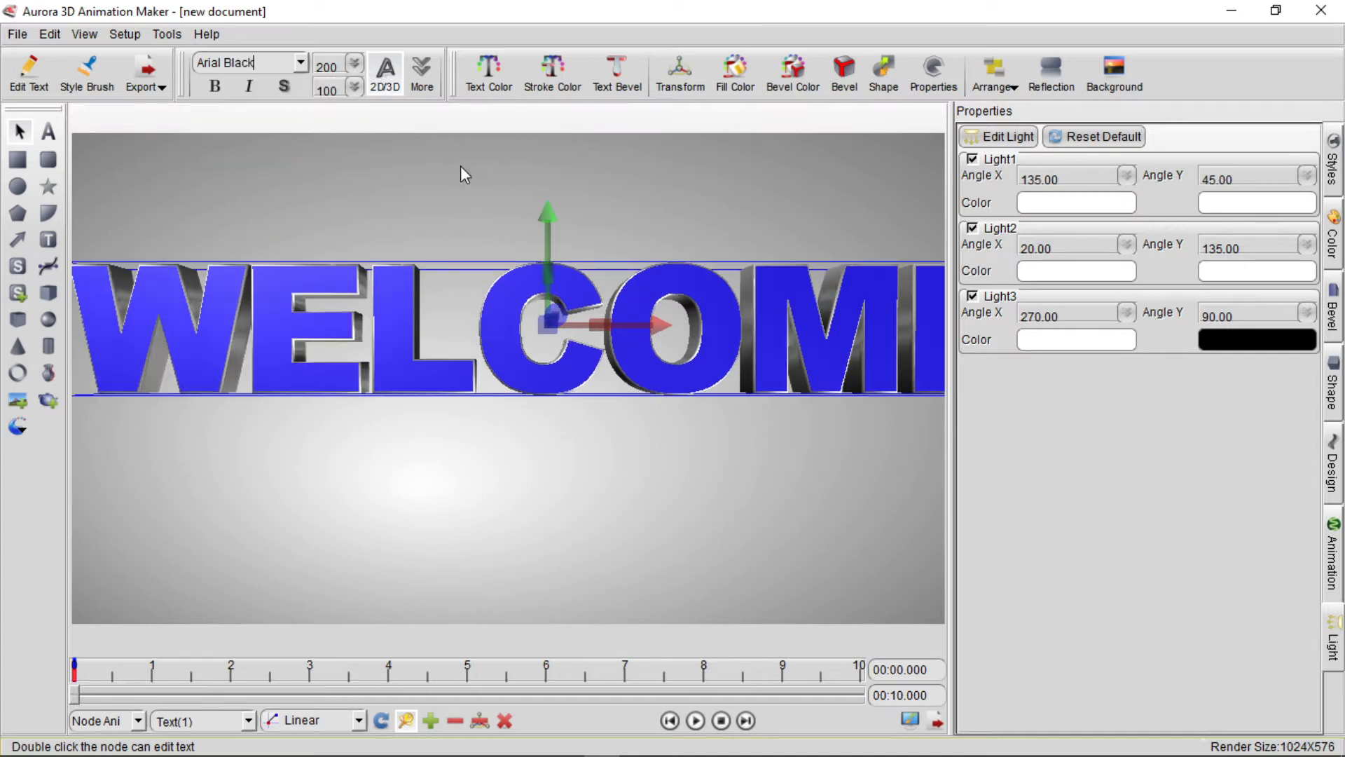
drag(172, 279, 250, 282)
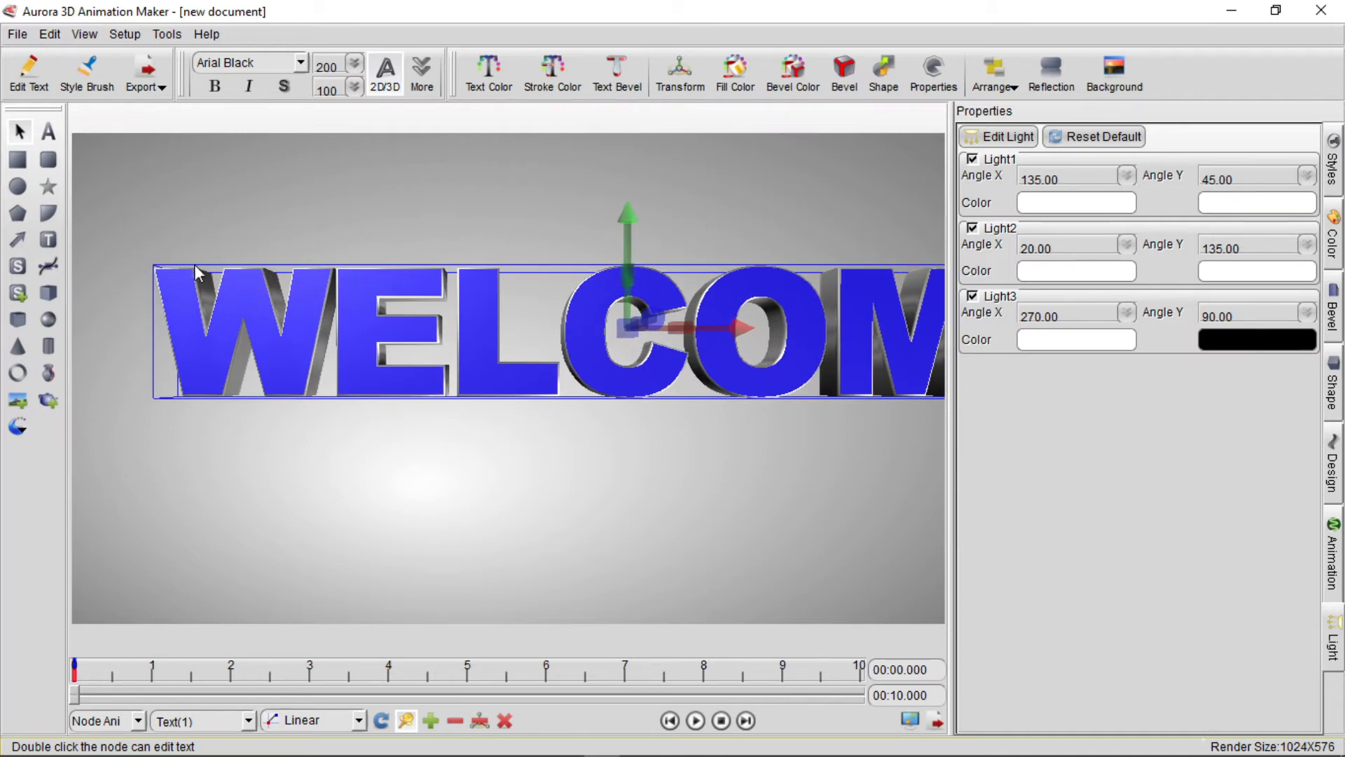
Step: Shrink the WELCOME text until the whole word fits on the canvas and move it down to the middle
scroll(624, 330, down, 4)
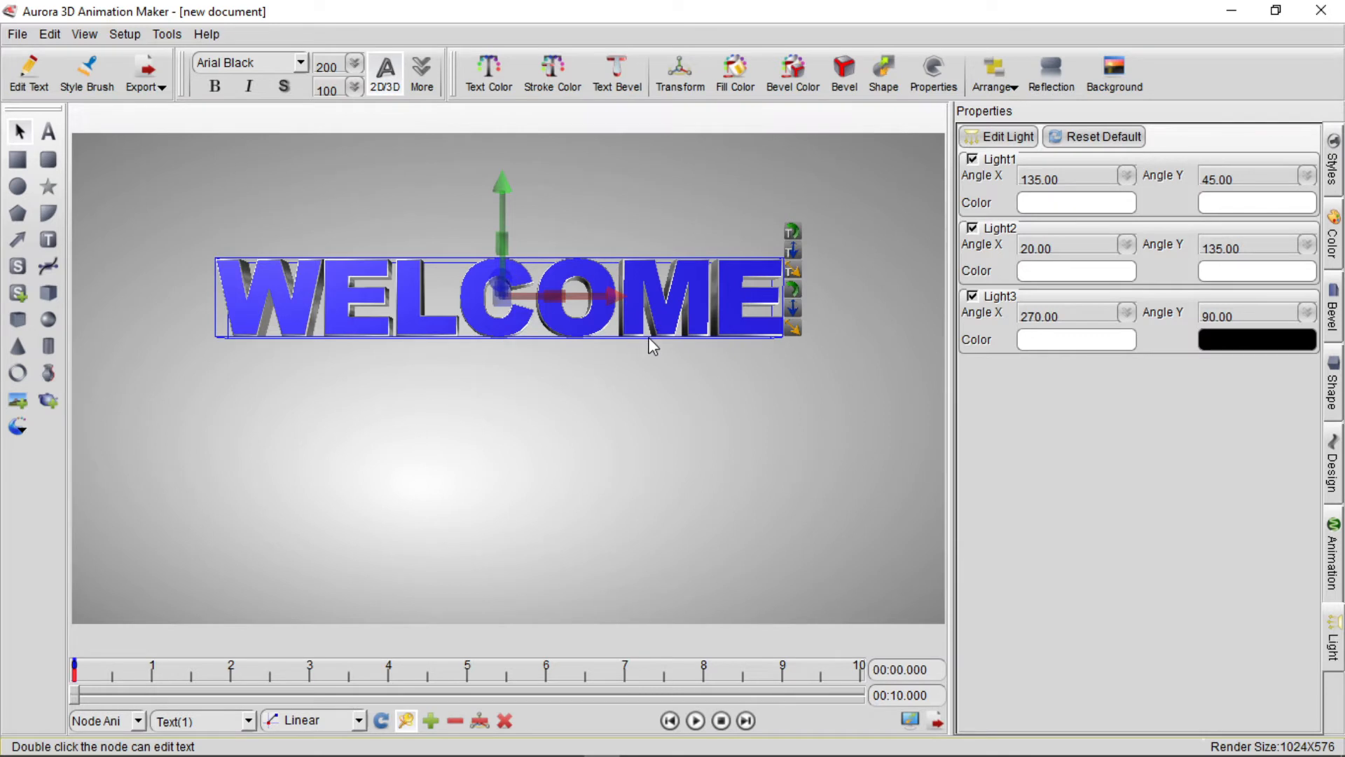
click(677, 343)
click(571, 335)
drag(415, 293, 406, 391)
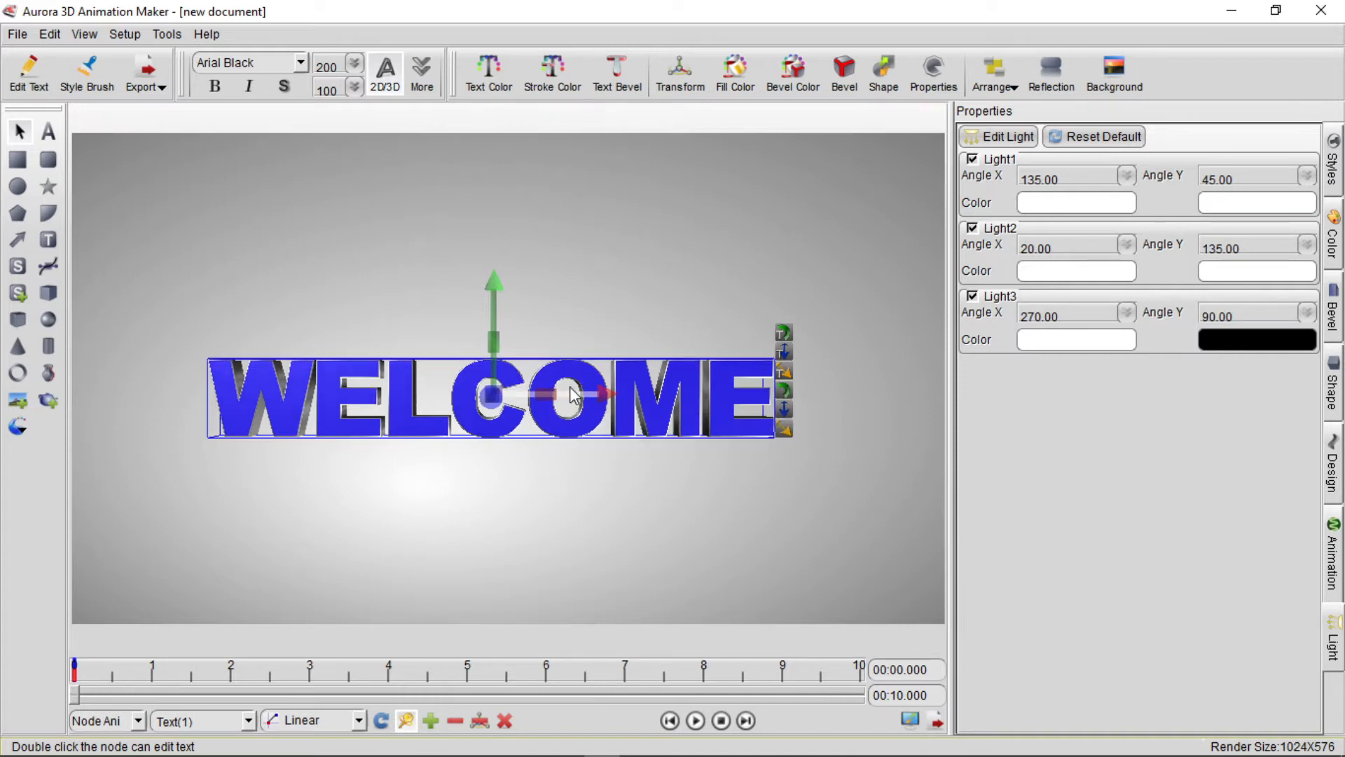
Step: Rotate the WELCOME text about its axes so it leans back and slopes upward from the W to the enlarged E
drag(571, 396, 594, 319)
drag(493, 350, 395, 384)
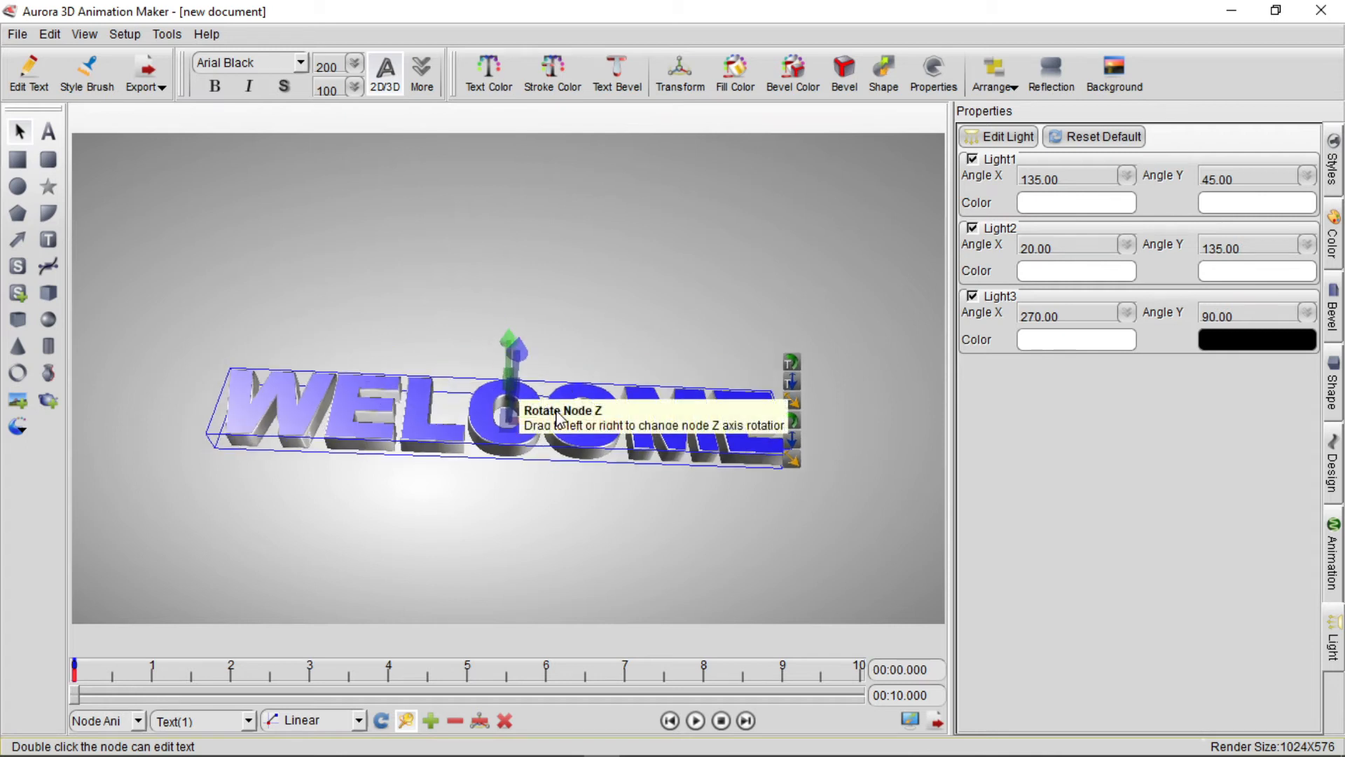
drag(589, 429, 587, 448)
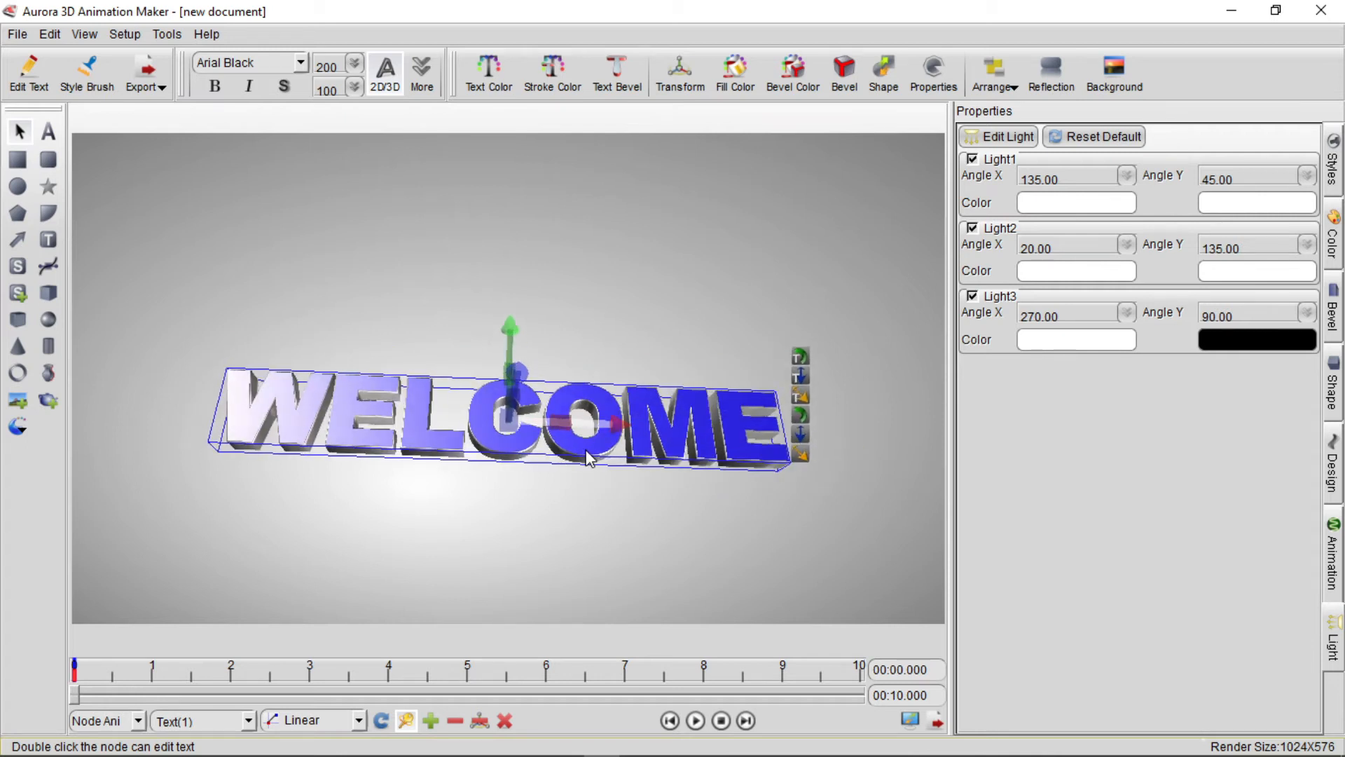
drag(511, 354, 435, 357)
drag(538, 394, 564, 421)
click(639, 252)
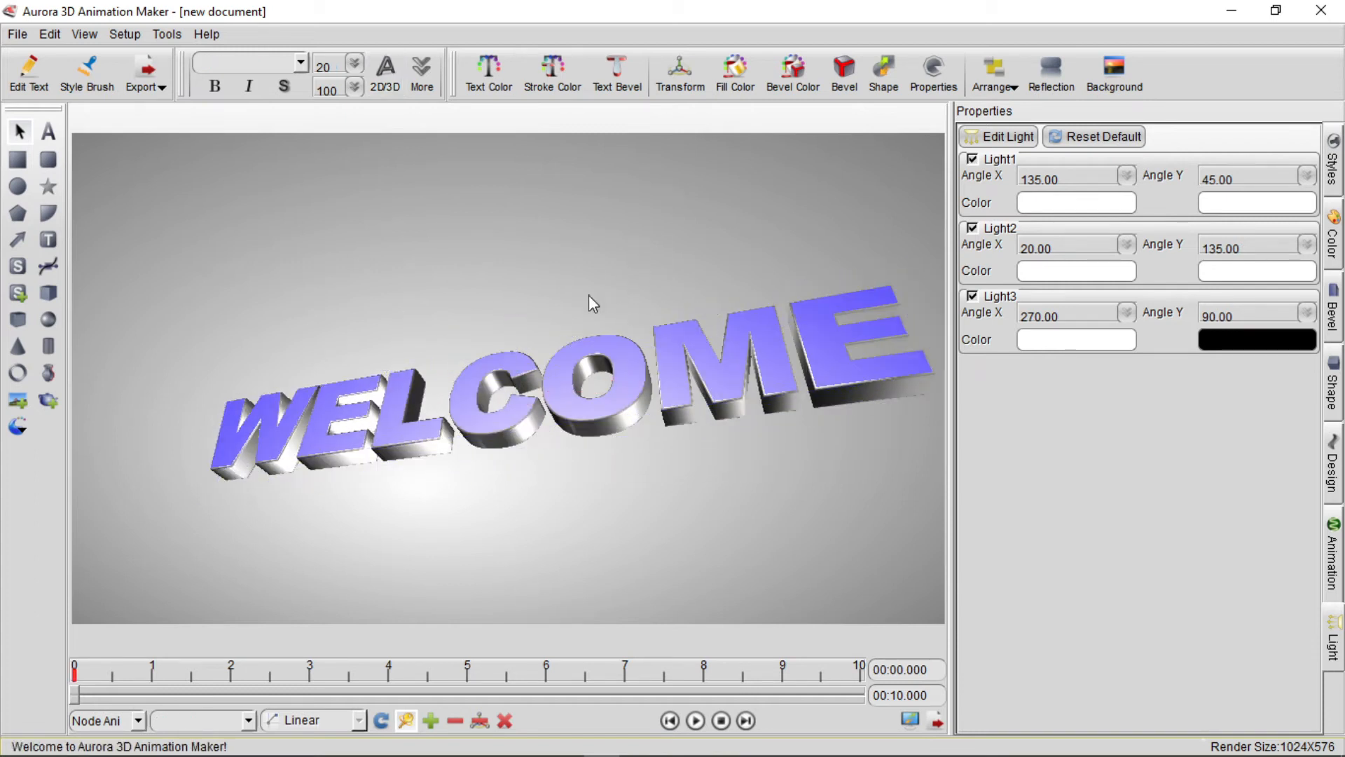
Step: Move the tilted WELCOME text along its X, Y and Z axes, shifting it toward the right of the canvas
click(774, 369)
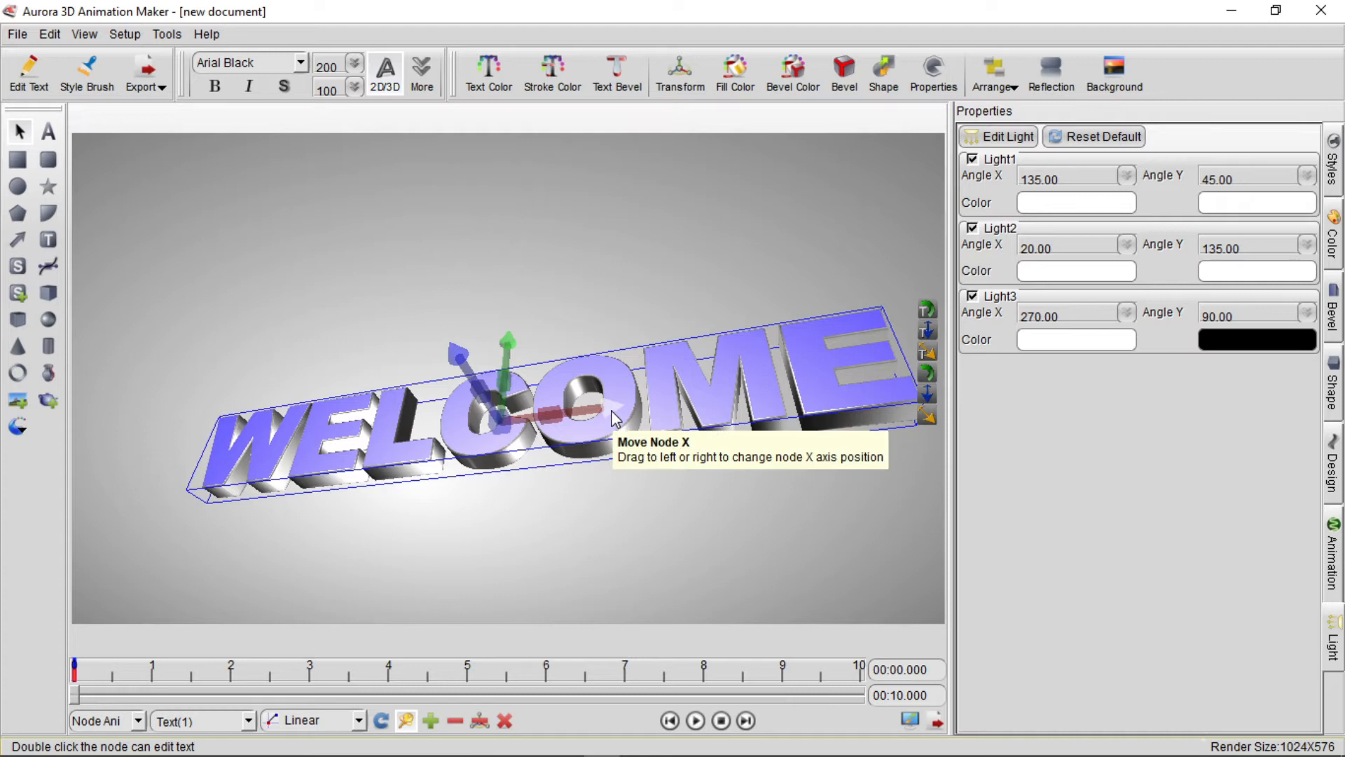
drag(615, 418, 675, 363)
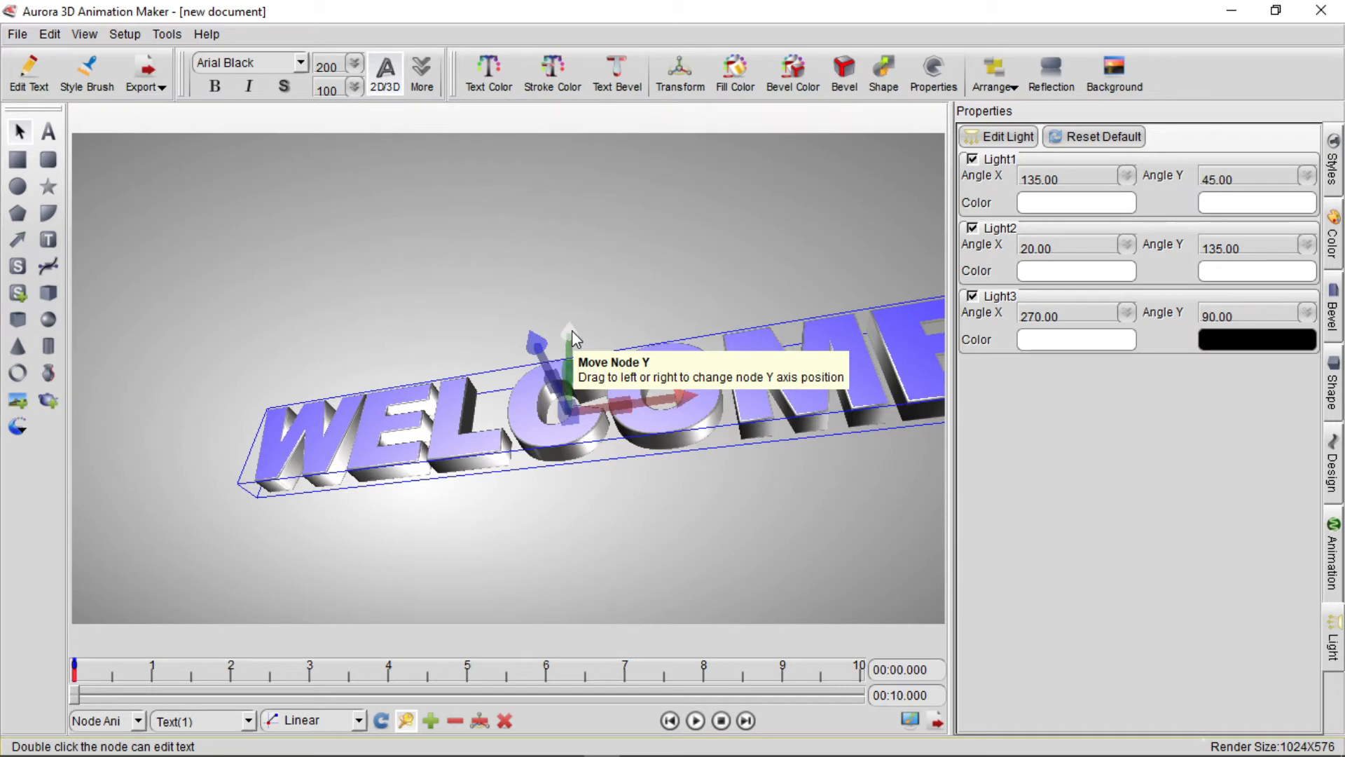
drag(571, 336, 609, 338)
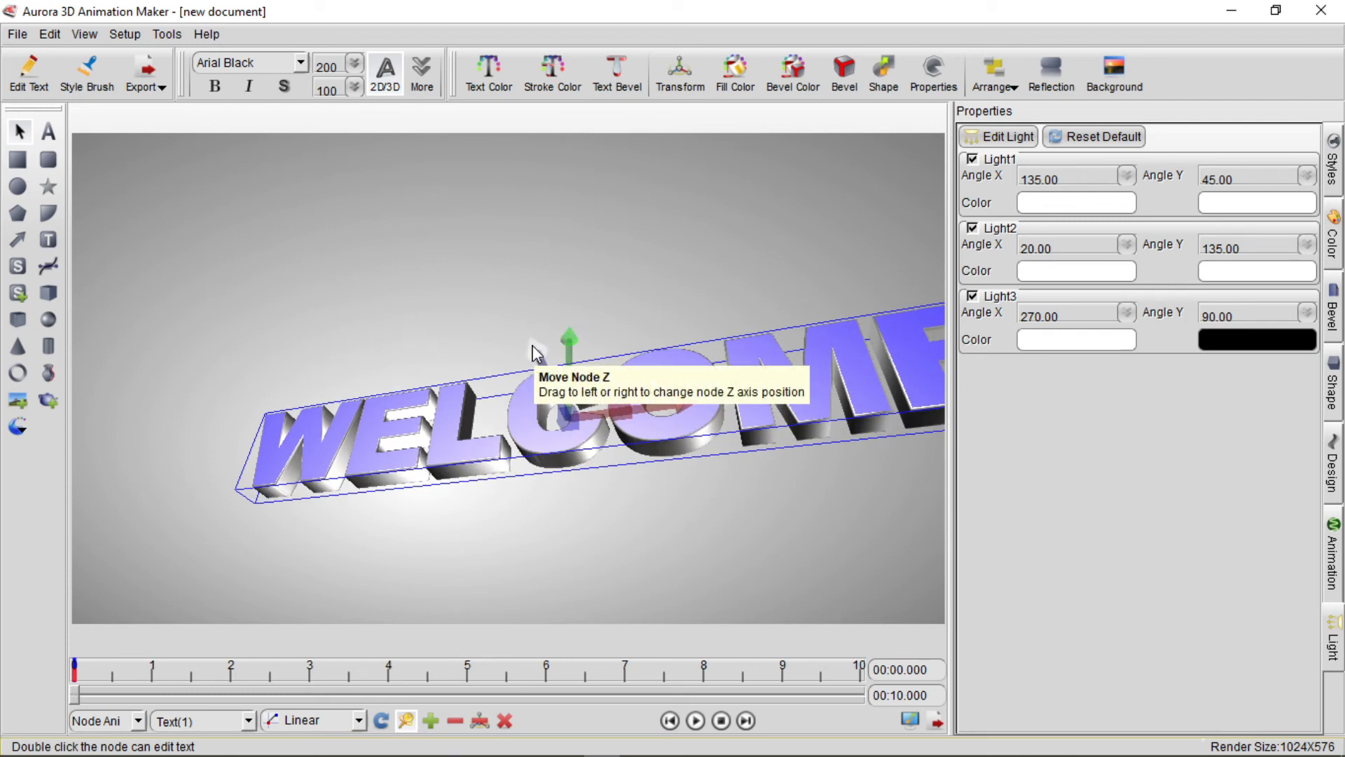
drag(533, 353, 672, 490)
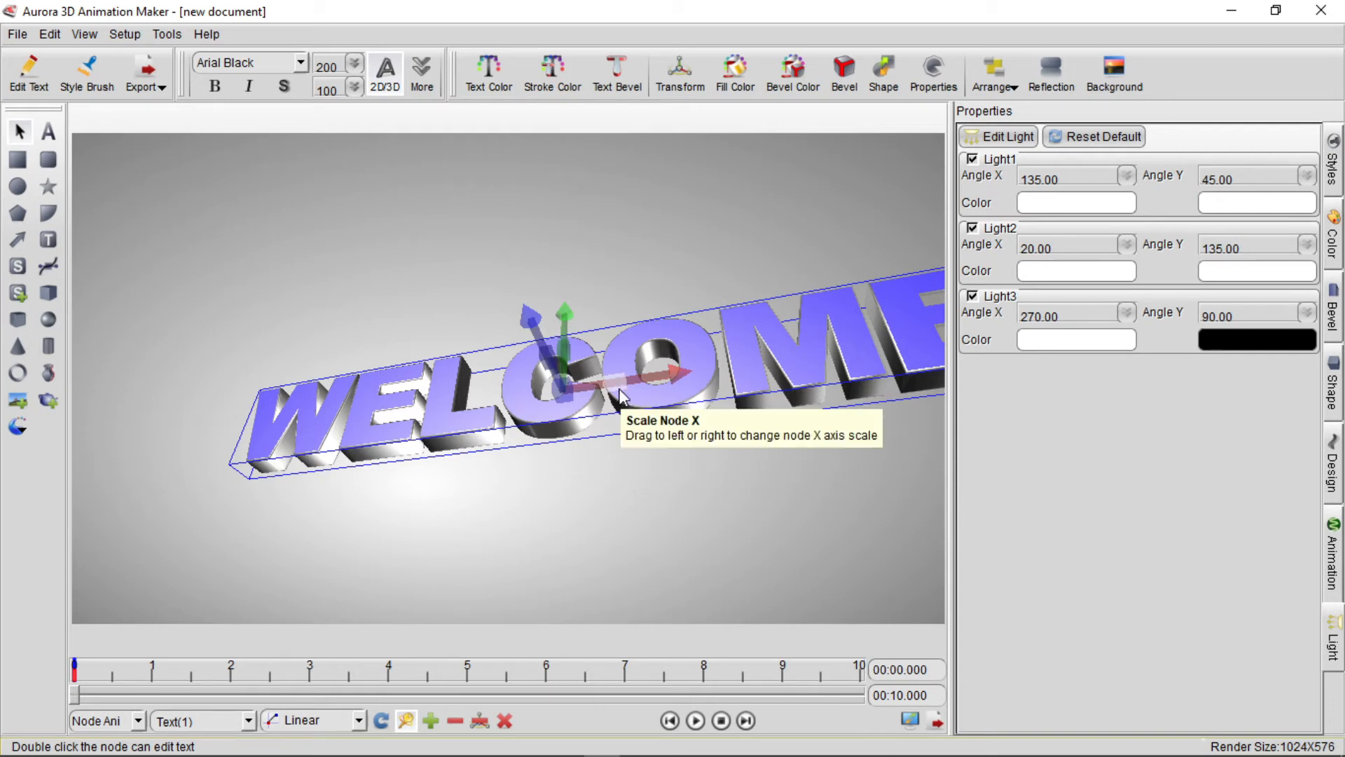
Step: Scale and rotate the WELCOME text so its letters look deeper and the word slopes downward toward the E
mouse_move(619, 396)
mouse_down()
mouse_move(561, 398)
mouse_move(651, 407)
mouse_move(574, 414)
mouse_move(632, 403)
mouse_move(604, 407)
mouse_up()
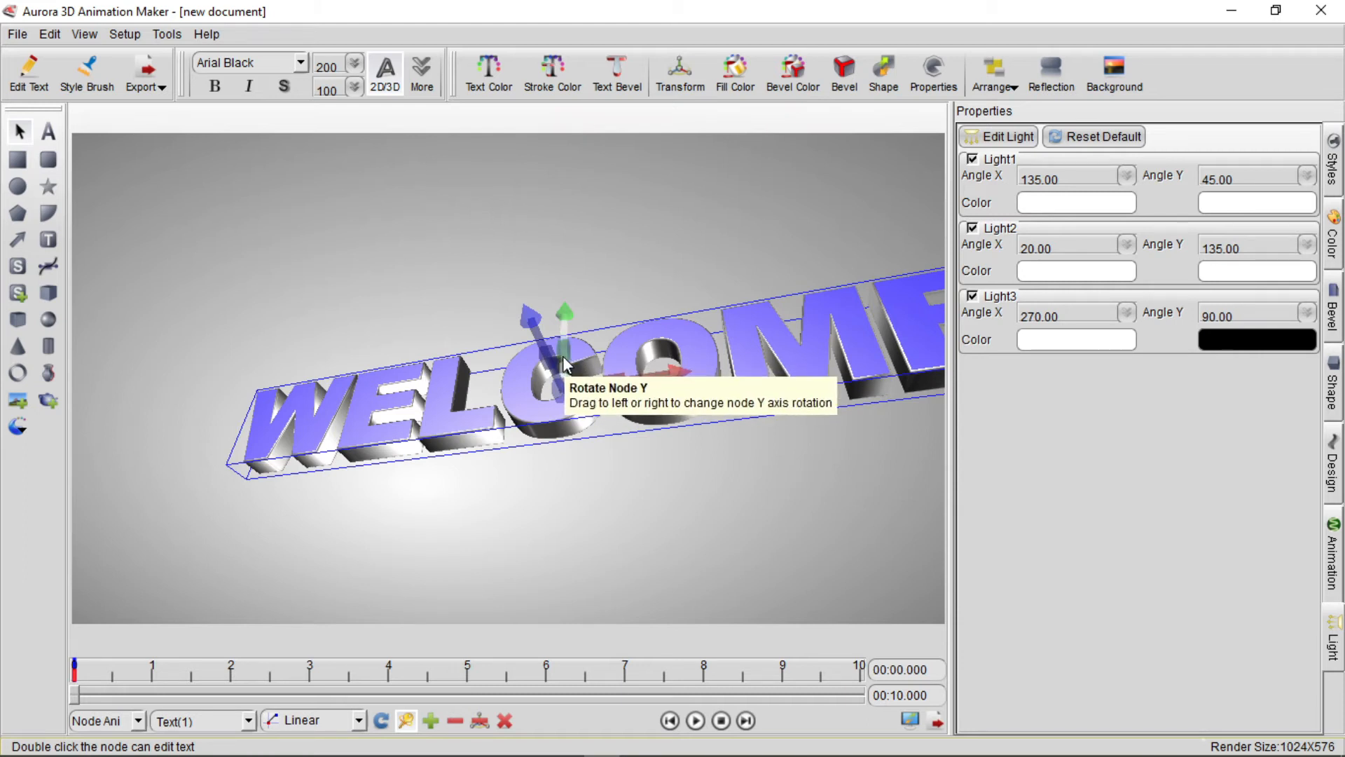
drag(572, 357, 651, 464)
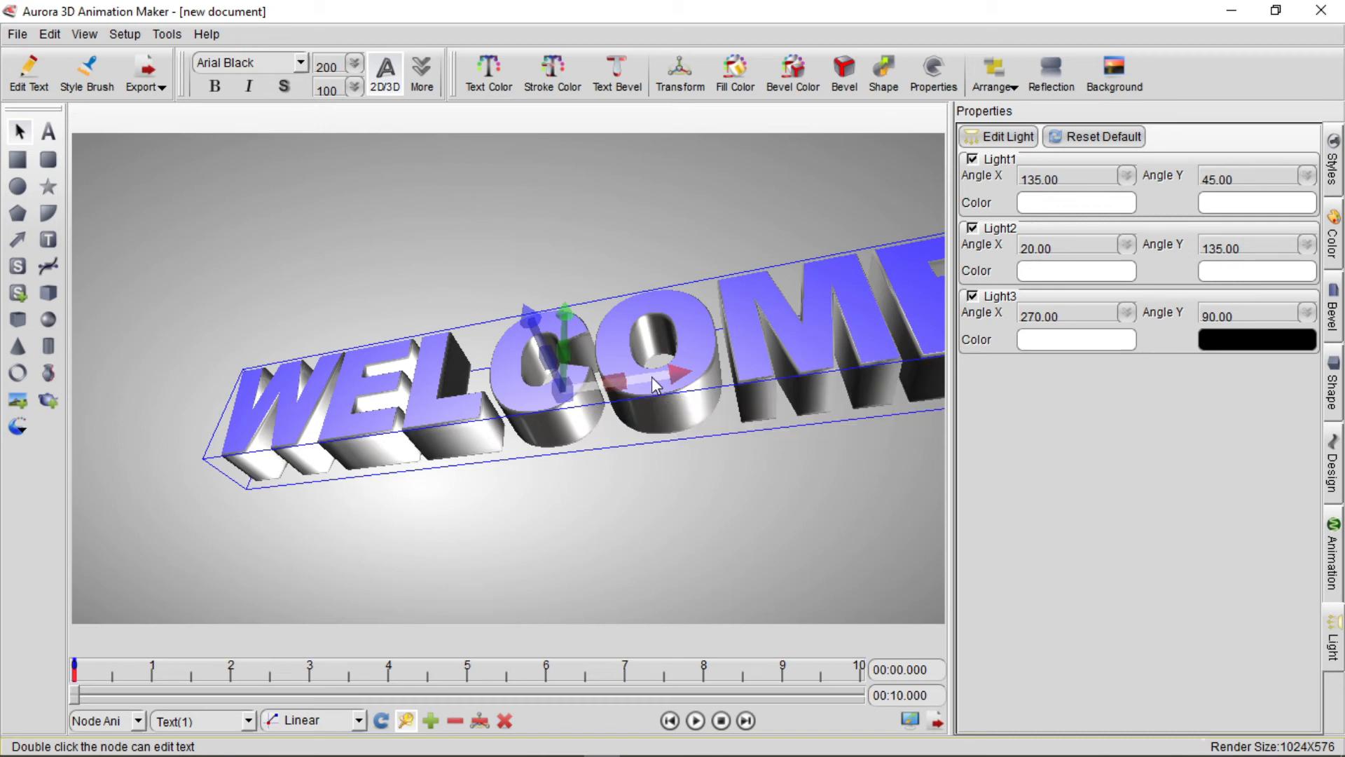
mouse_move(652, 377)
mouse_down()
mouse_move(671, 501)
mouse_move(663, 602)
mouse_move(625, 268)
mouse_move(636, 527)
mouse_move(658, 375)
mouse_up()
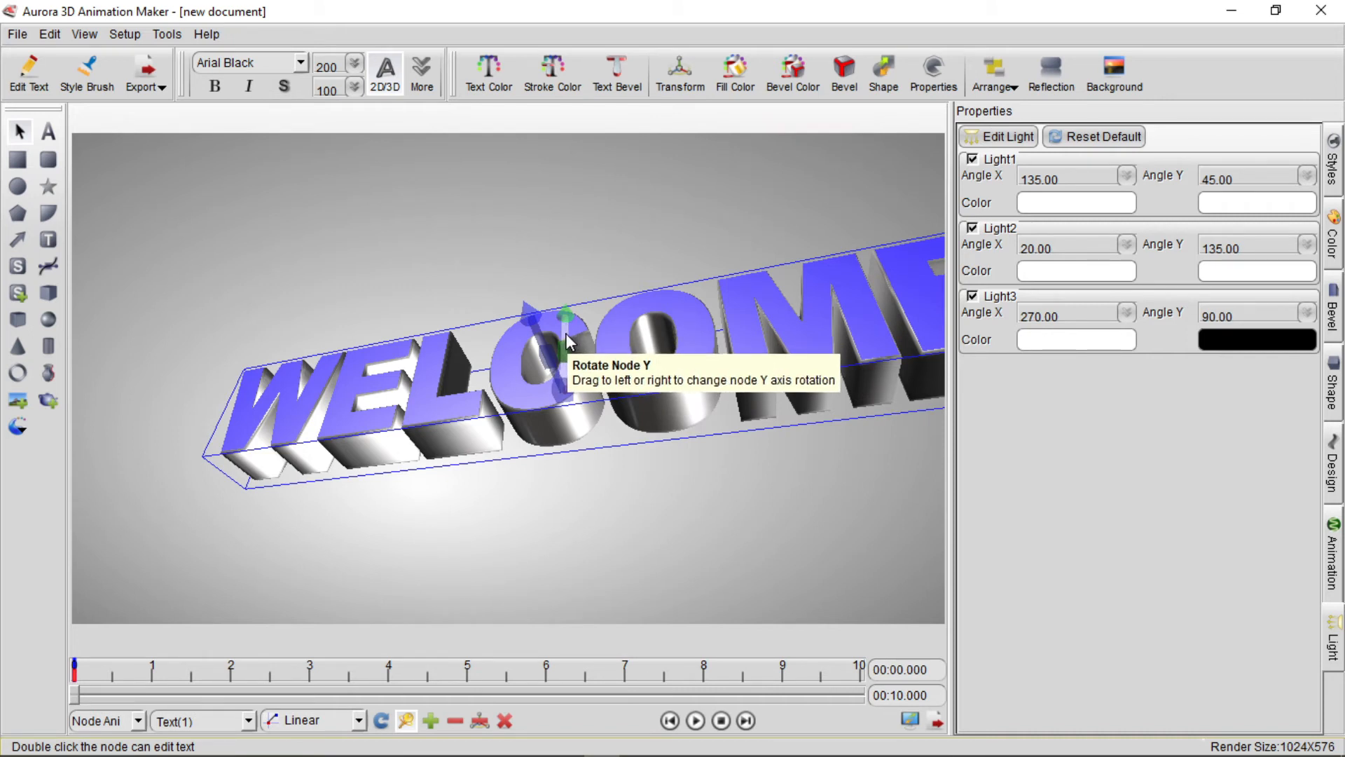
drag(565, 333, 560, 413)
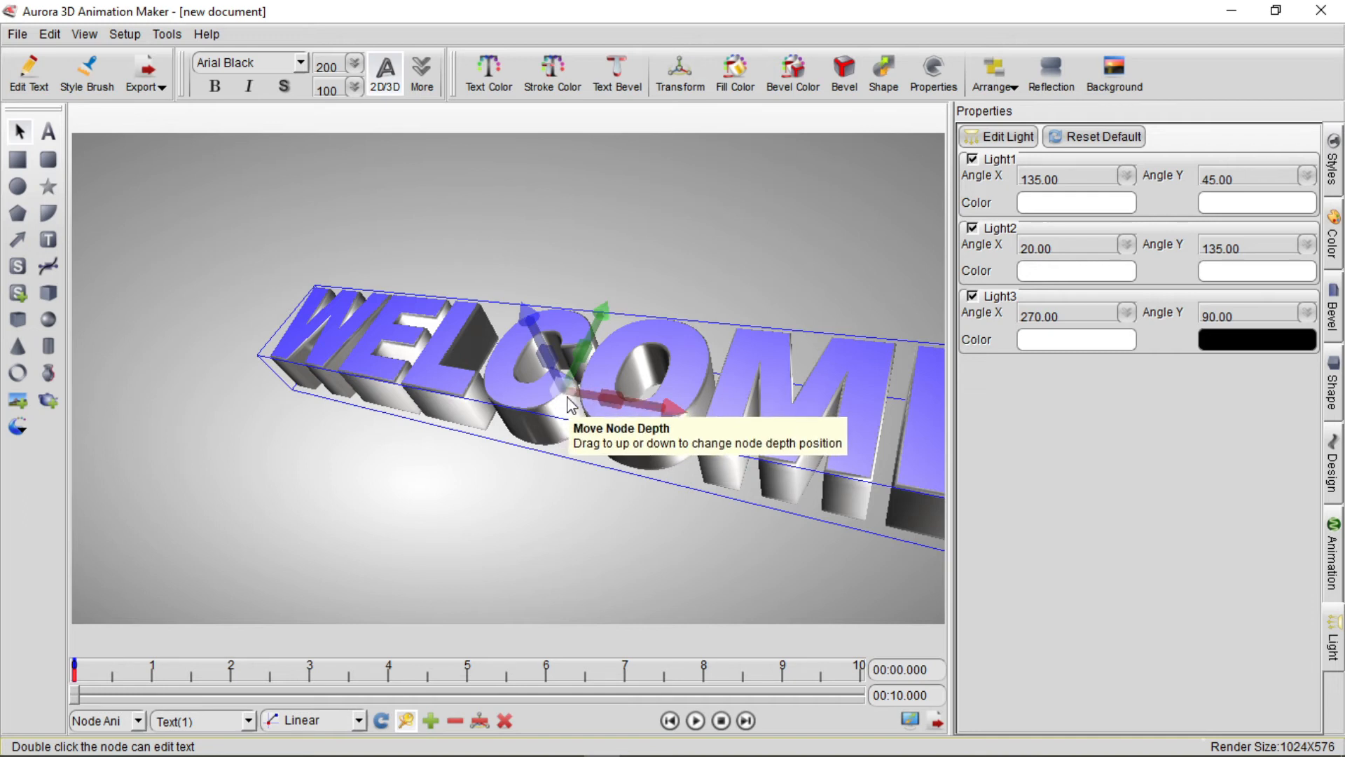
Step: Adjust the WELCOME text's depth and position to fit the canvas, and rotate it so the word rises toward the E
drag(568, 398, 517, 562)
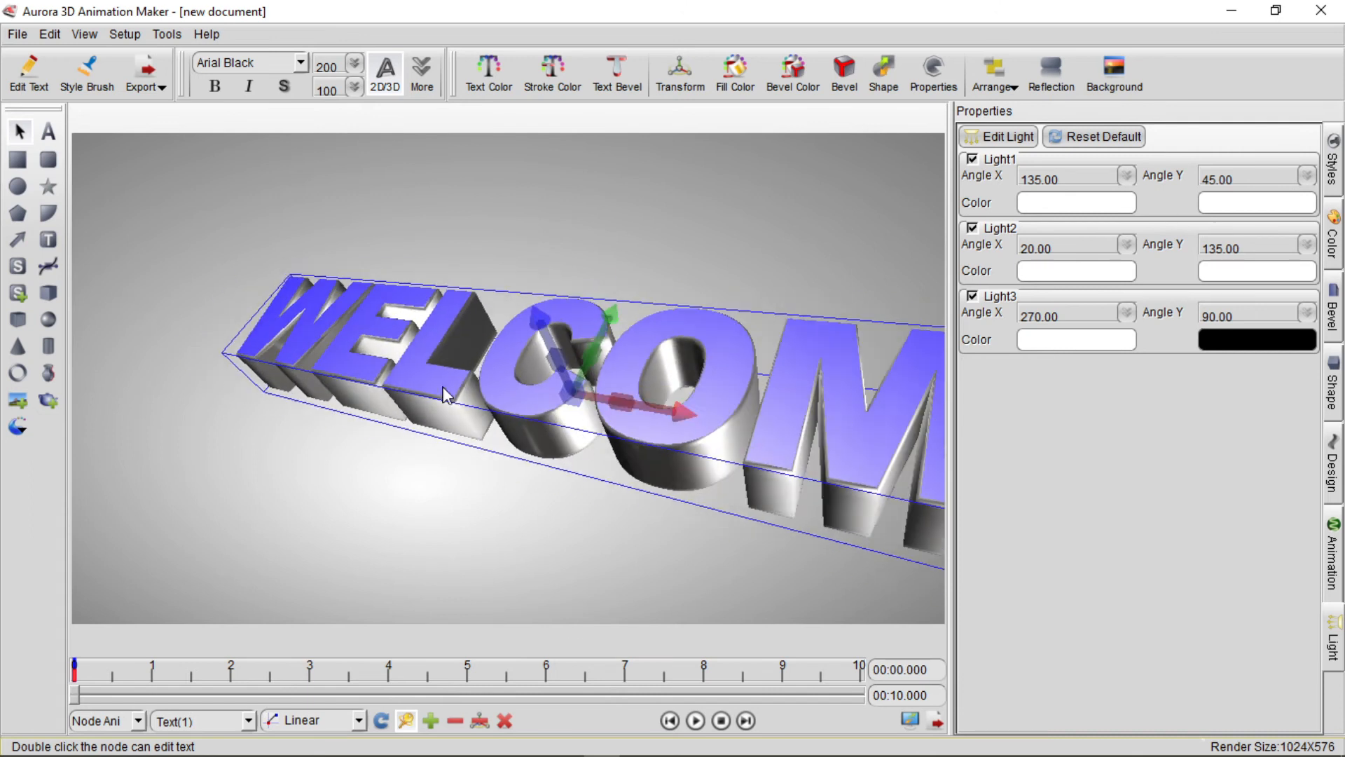
drag(374, 338, 47, 440)
drag(353, 165, 196, 316)
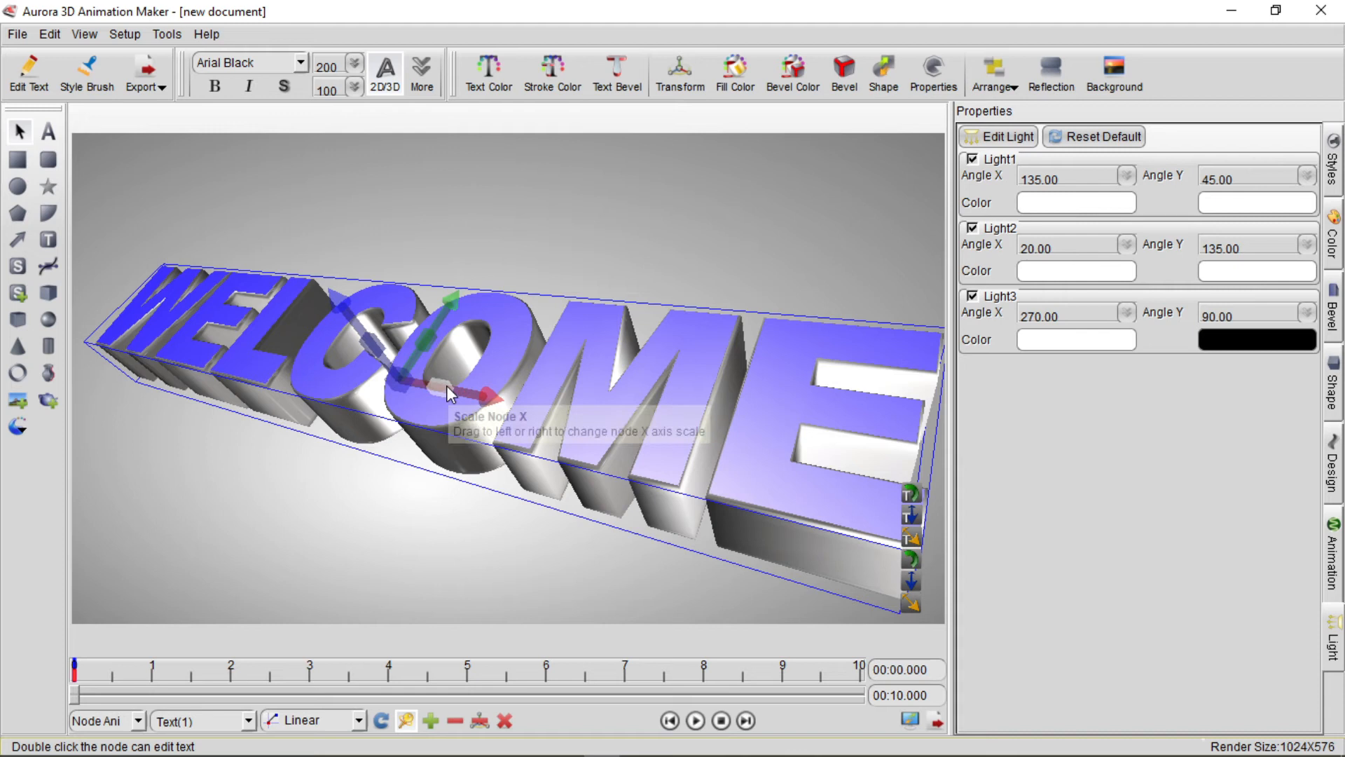
drag(464, 391, 503, 310)
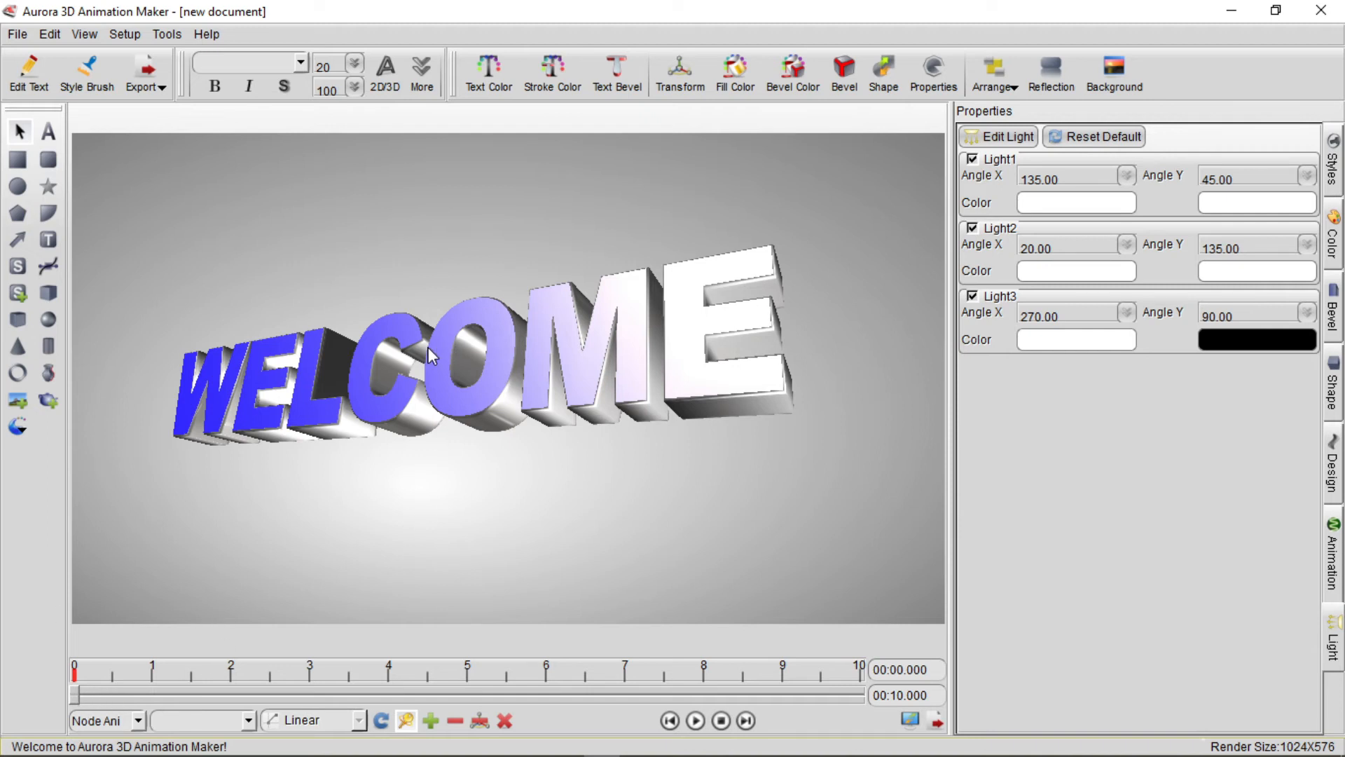
Step: Return the timeline to 0 seconds and place the WELCOME text beyond the lower-left corner of the canvas
drag(78, 692, 537, 690)
drag(194, 696, 53, 670)
click(562, 385)
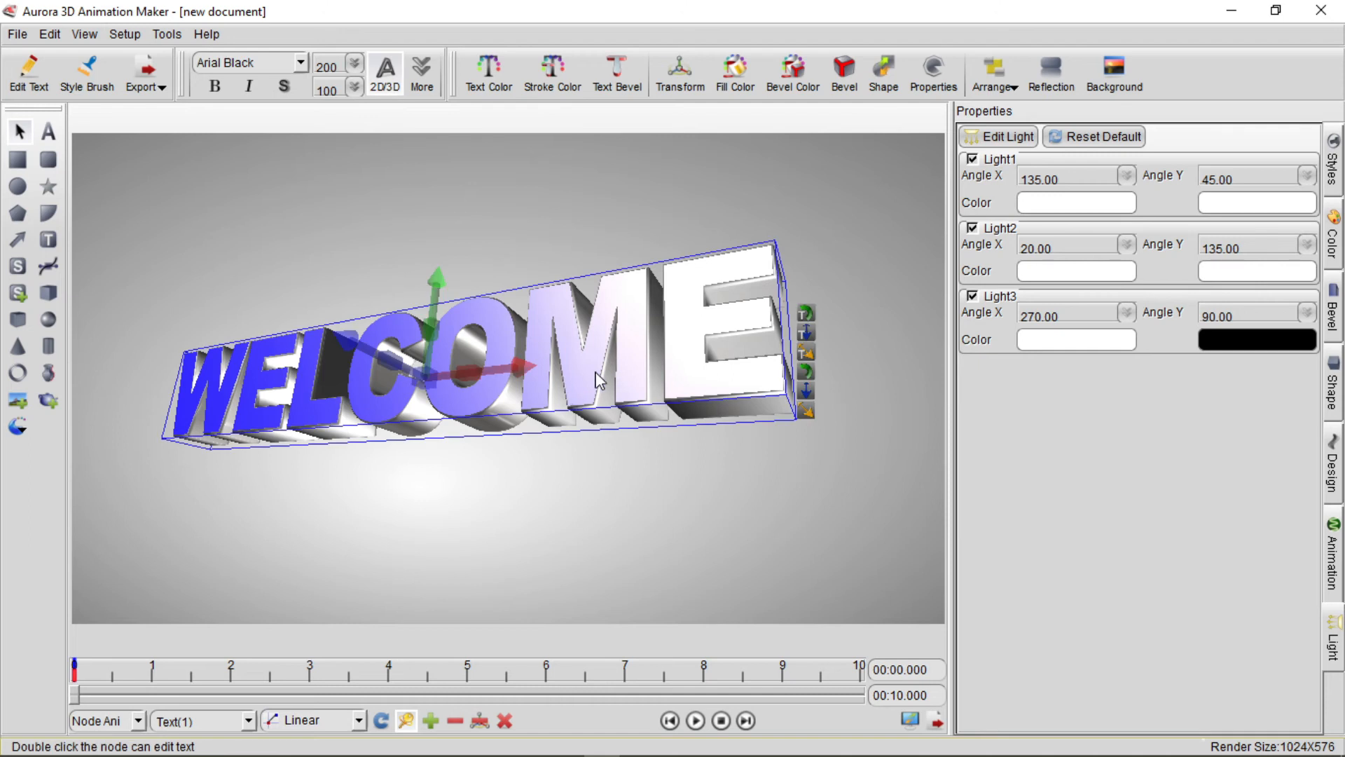
drag(608, 359, 117, 629)
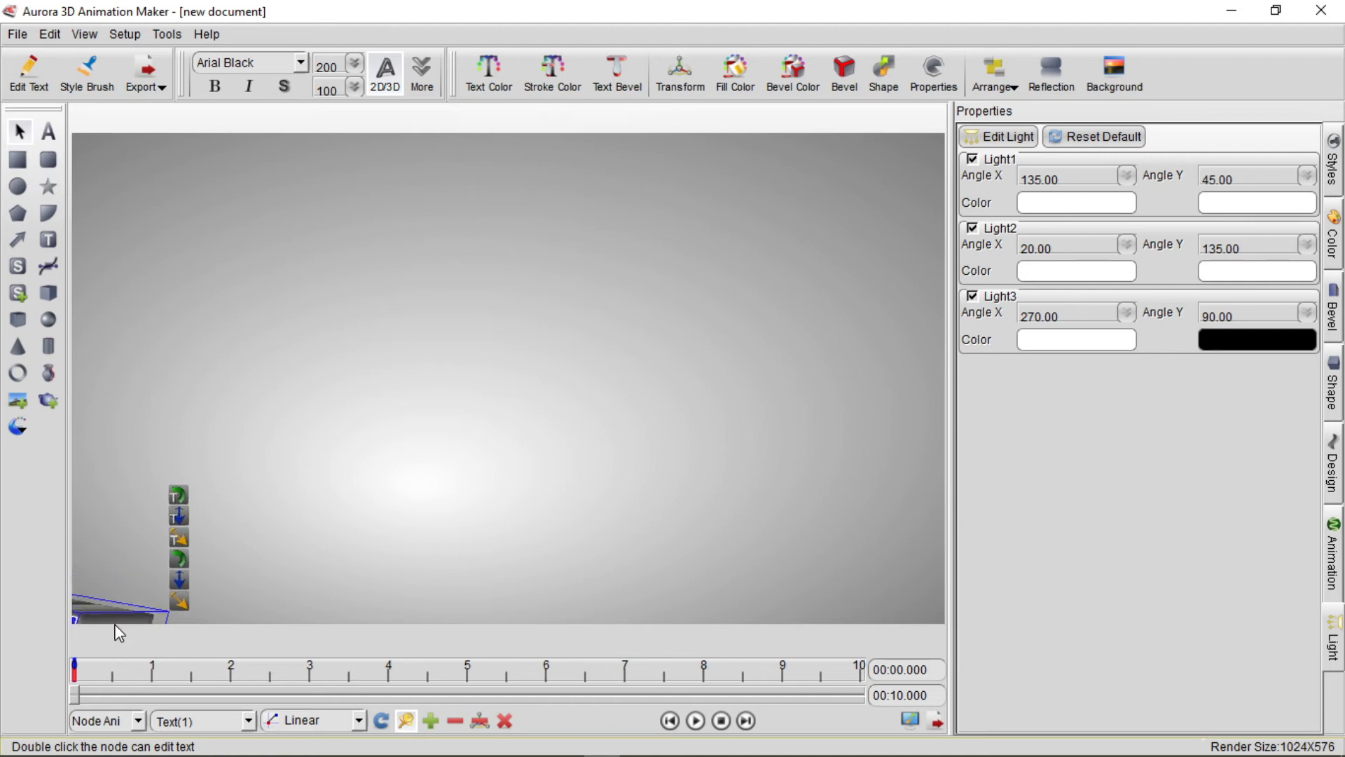
Step: Add keyframes at 1 and 2 seconds that bring the WELCOME text in from the lower-left corner toward the canvas centre
click(152, 691)
drag(116, 623, 245, 545)
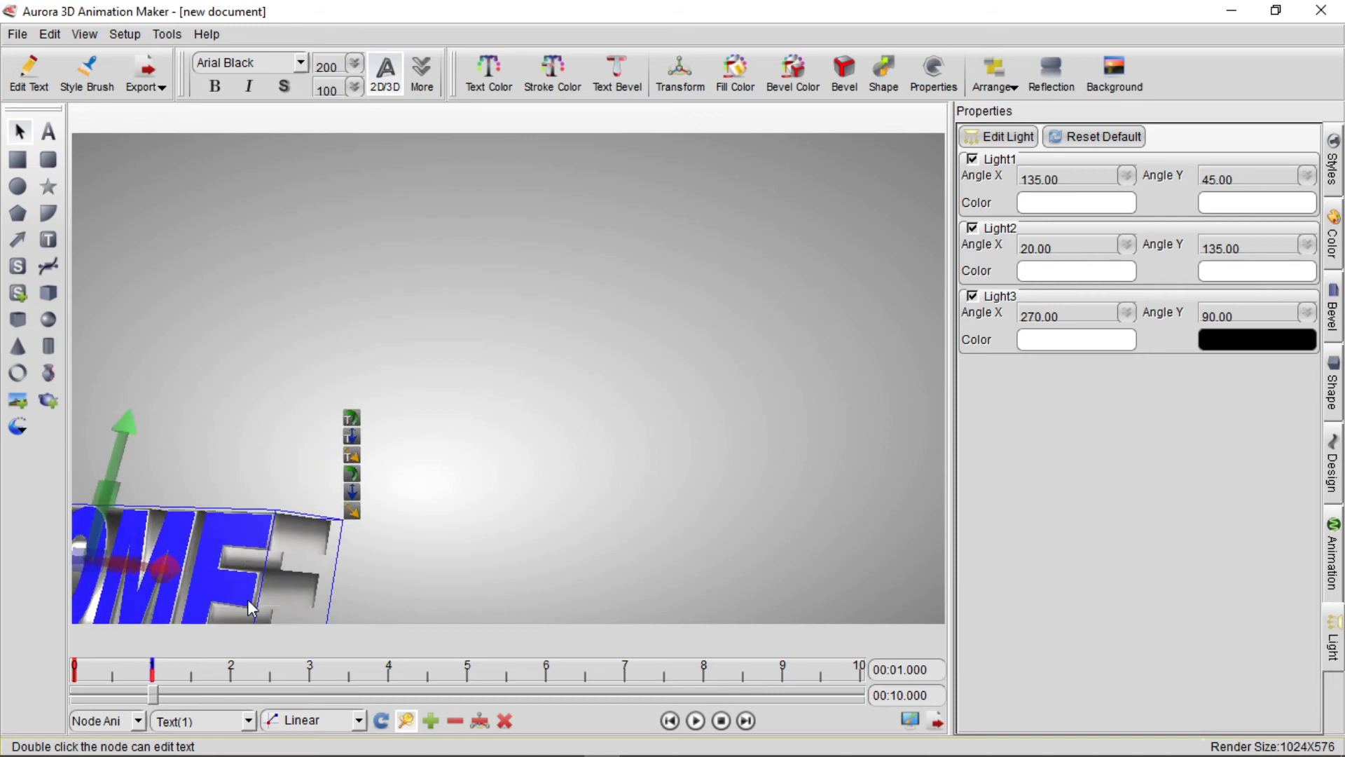
click(229, 691)
drag(203, 592, 451, 494)
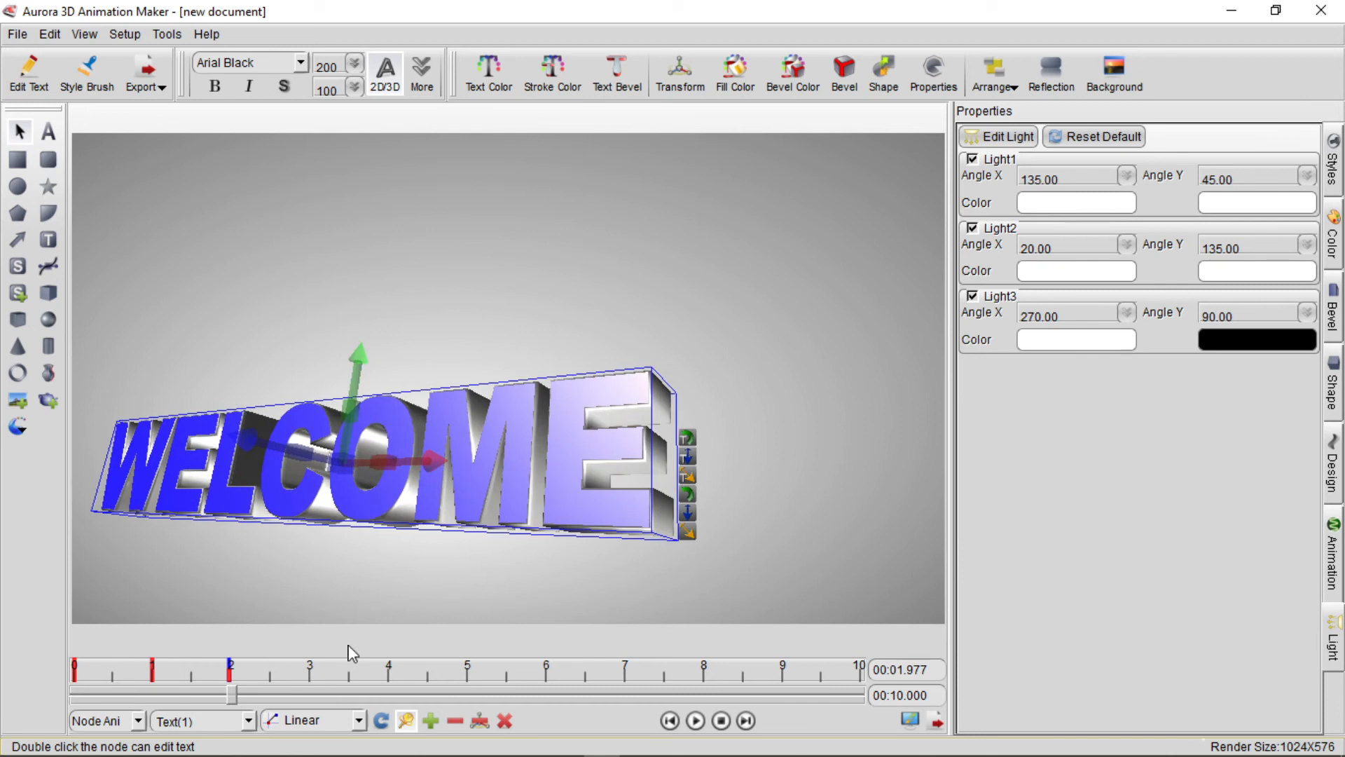
Step: Add keyframes at 3 and 4 seconds that move the WELCOME text farther up and right into the middle
click(309, 680)
drag(369, 507, 464, 451)
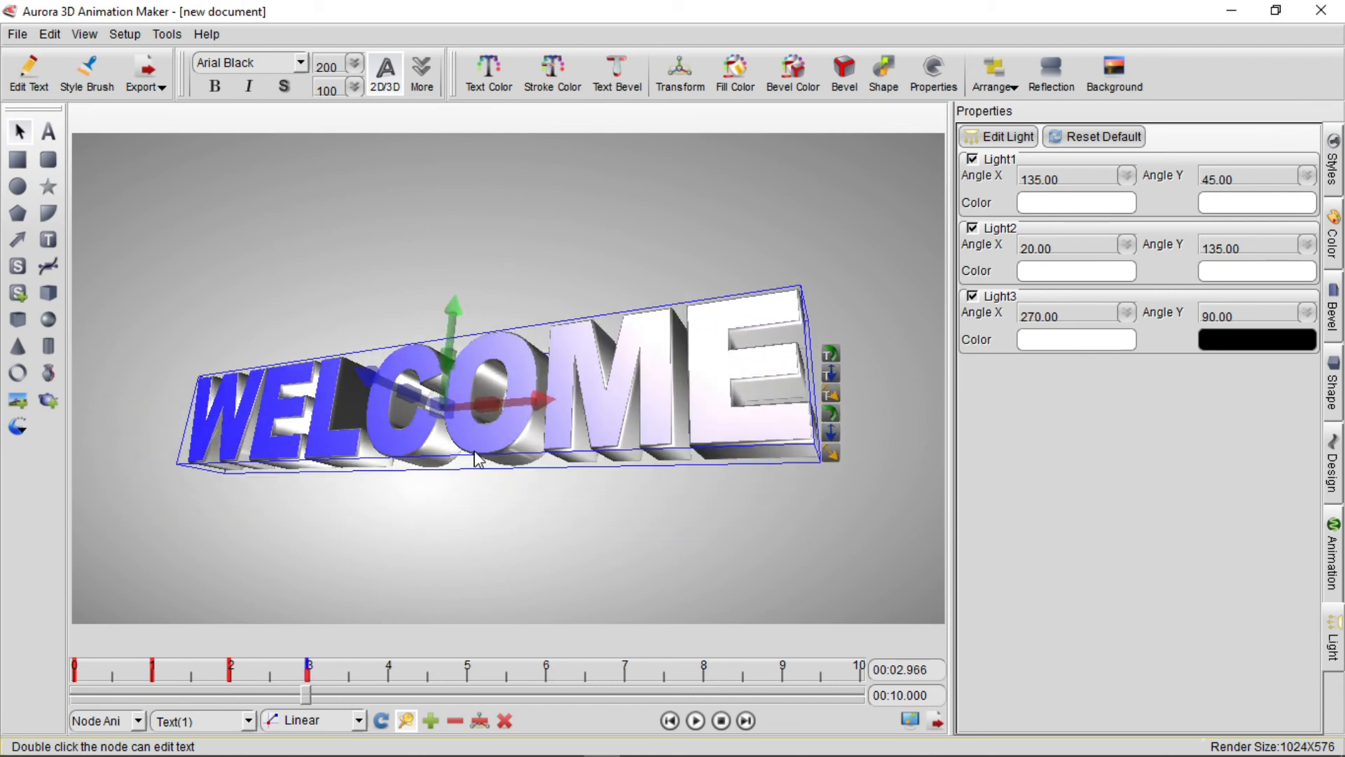
click(385, 680)
drag(496, 436, 531, 429)
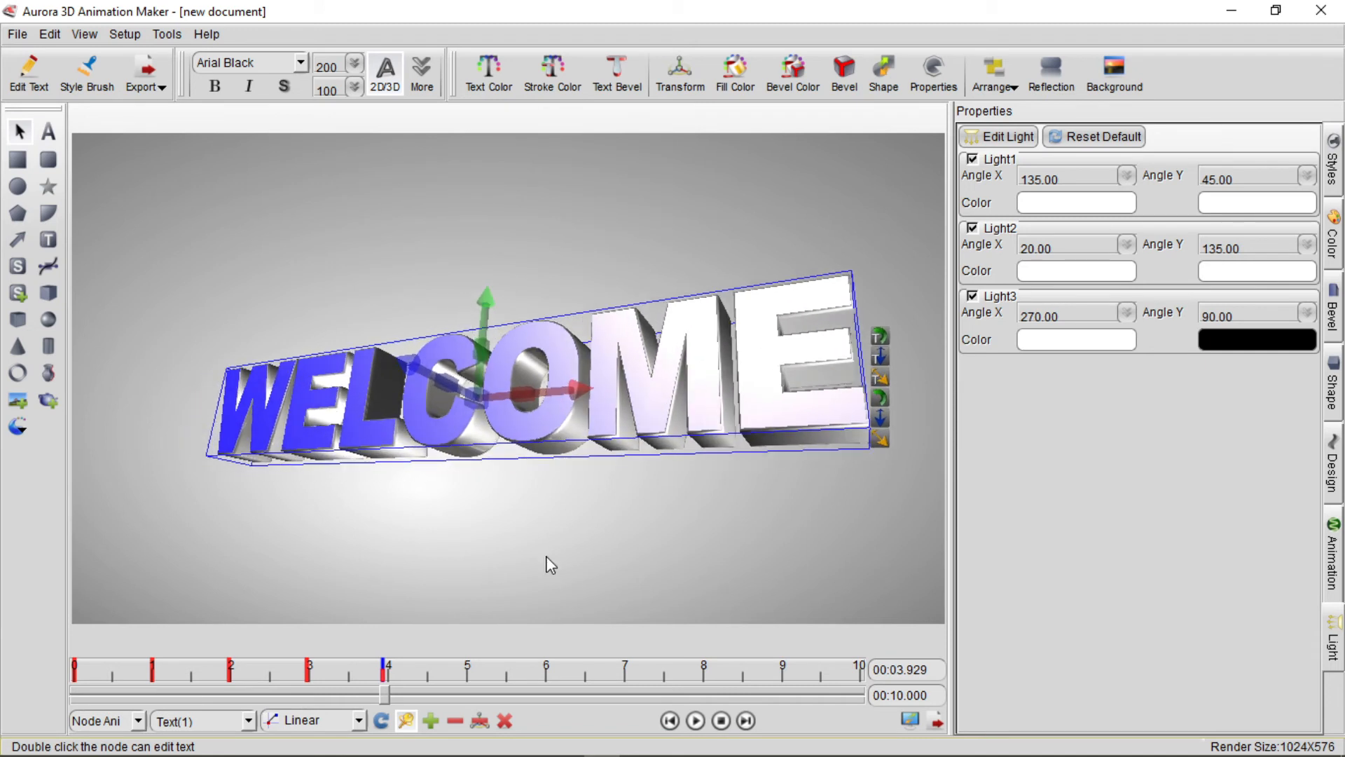
Step: Animate the WELCOME text's depth, bringing it close to the viewer at 5 seconds and pushing it back at 6 seconds
click(467, 677)
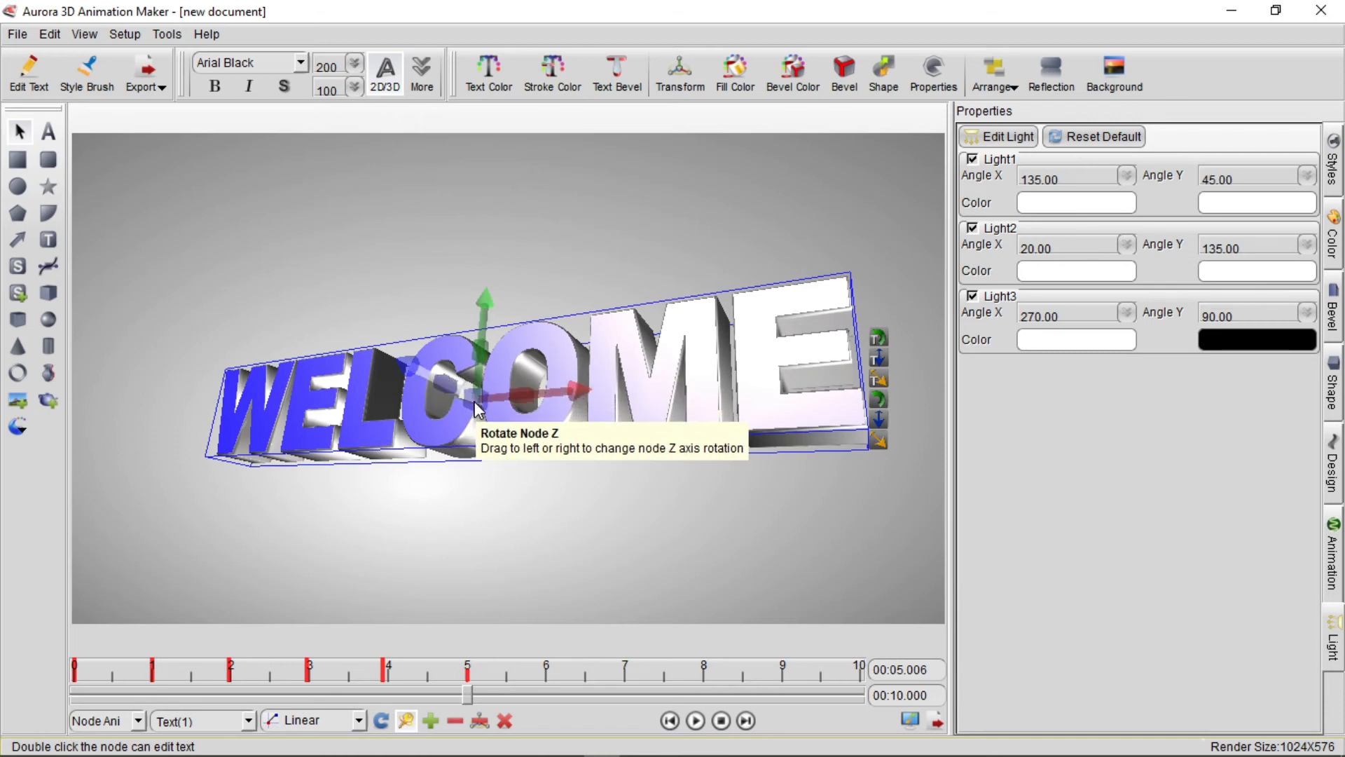
drag(469, 400, 735, 751)
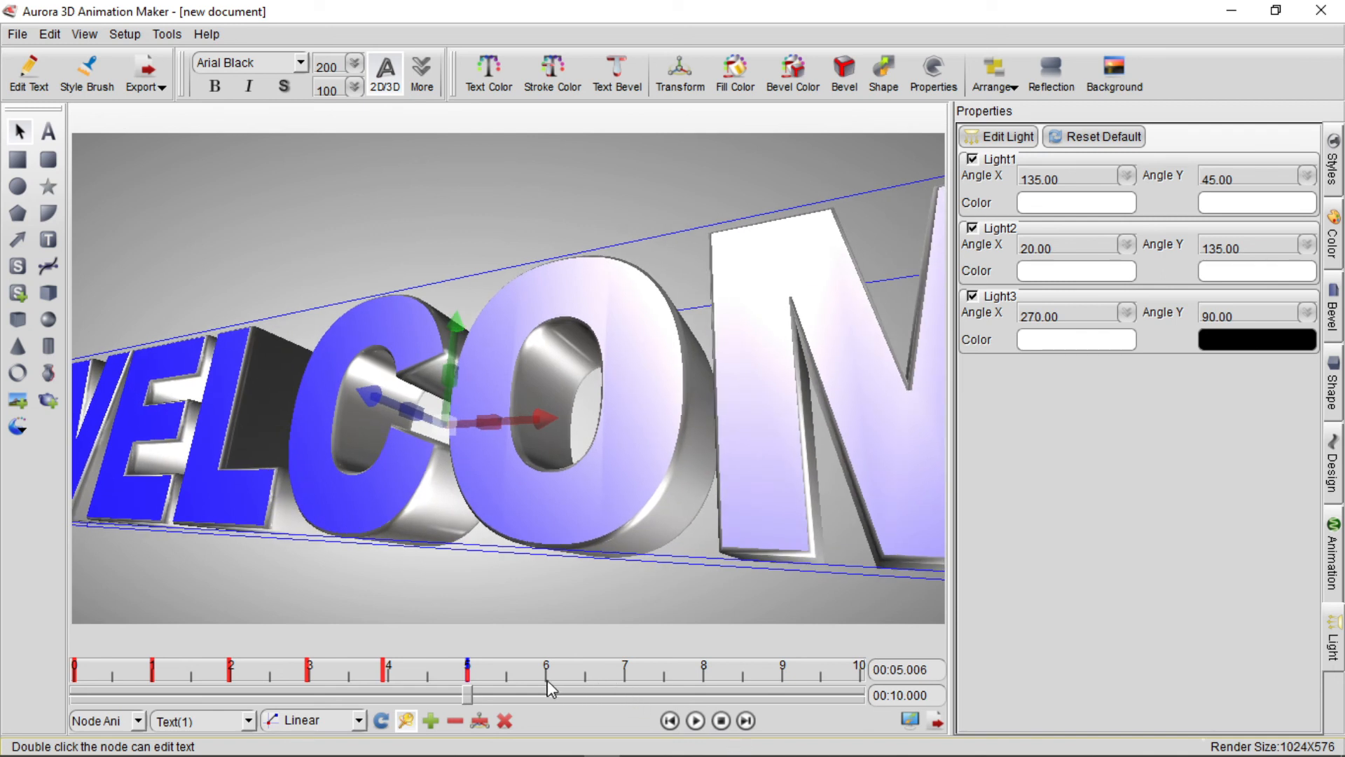
click(546, 679)
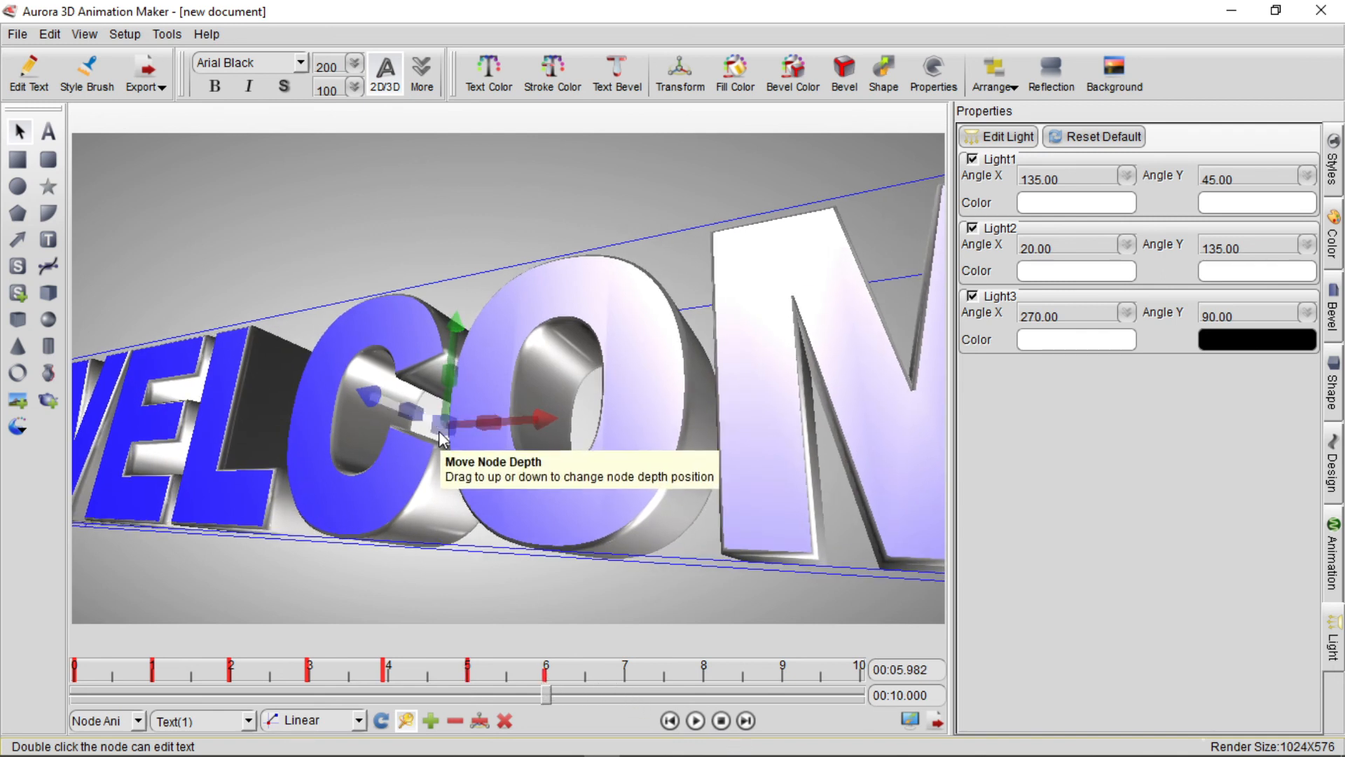
drag(439, 430, 300, 158)
Step: Push the WELCOME text farther back at 7 seconds and rotate it about its Y axis to face forward at 8 seconds
click(628, 673)
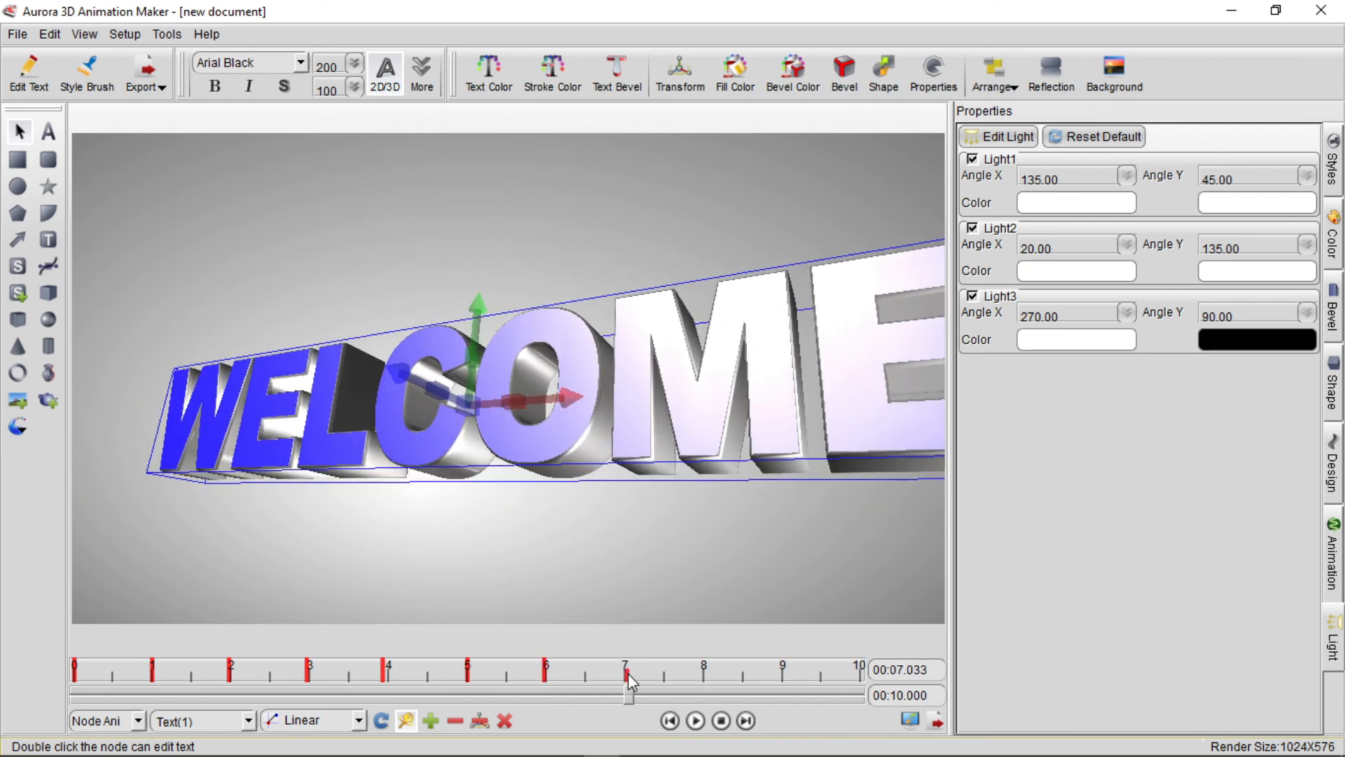
drag(456, 405, 338, 168)
click(705, 678)
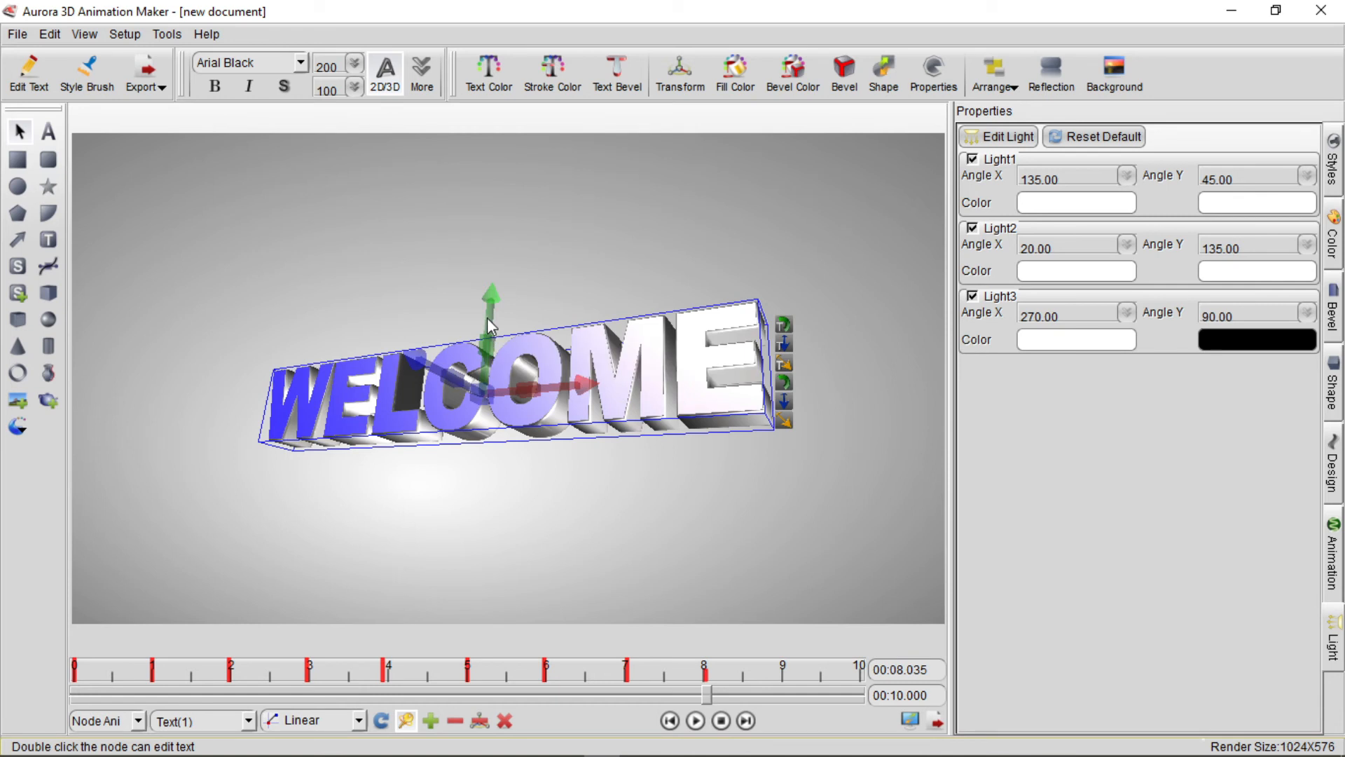
drag(489, 323, 521, 328)
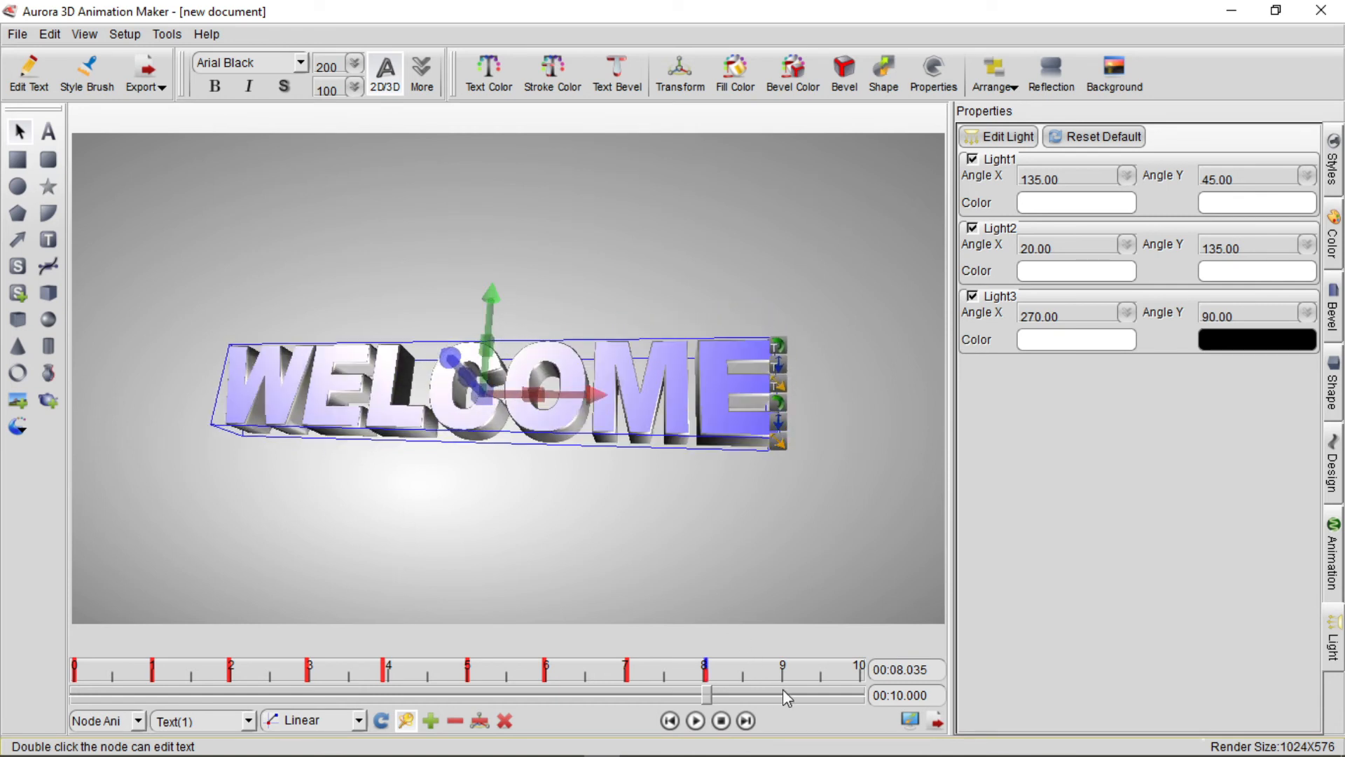
Step: Add keyframes at 9 and 9.5 seconds that slide the WELCOME text toward and past the canvas's right edge
click(783, 689)
click(784, 689)
drag(545, 421, 884, 406)
click(861, 689)
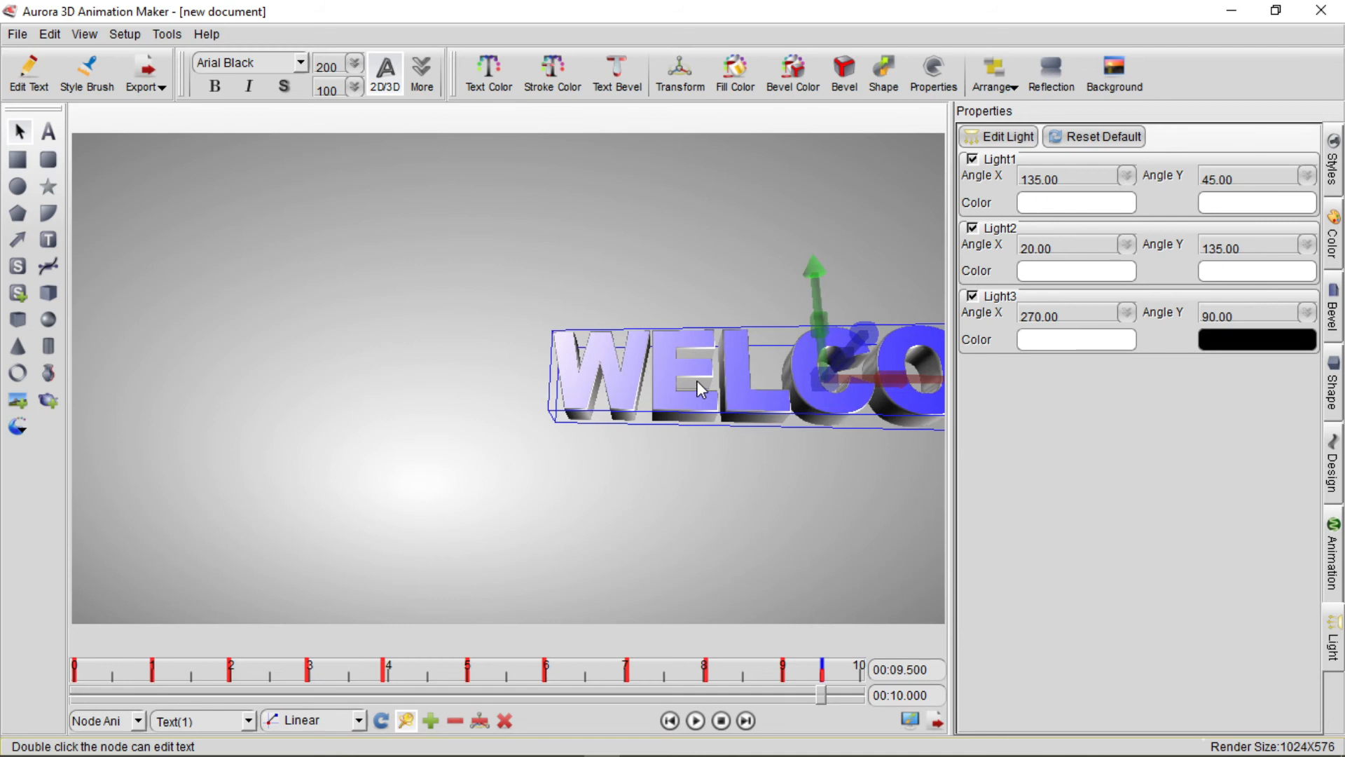
drag(696, 381, 793, 382)
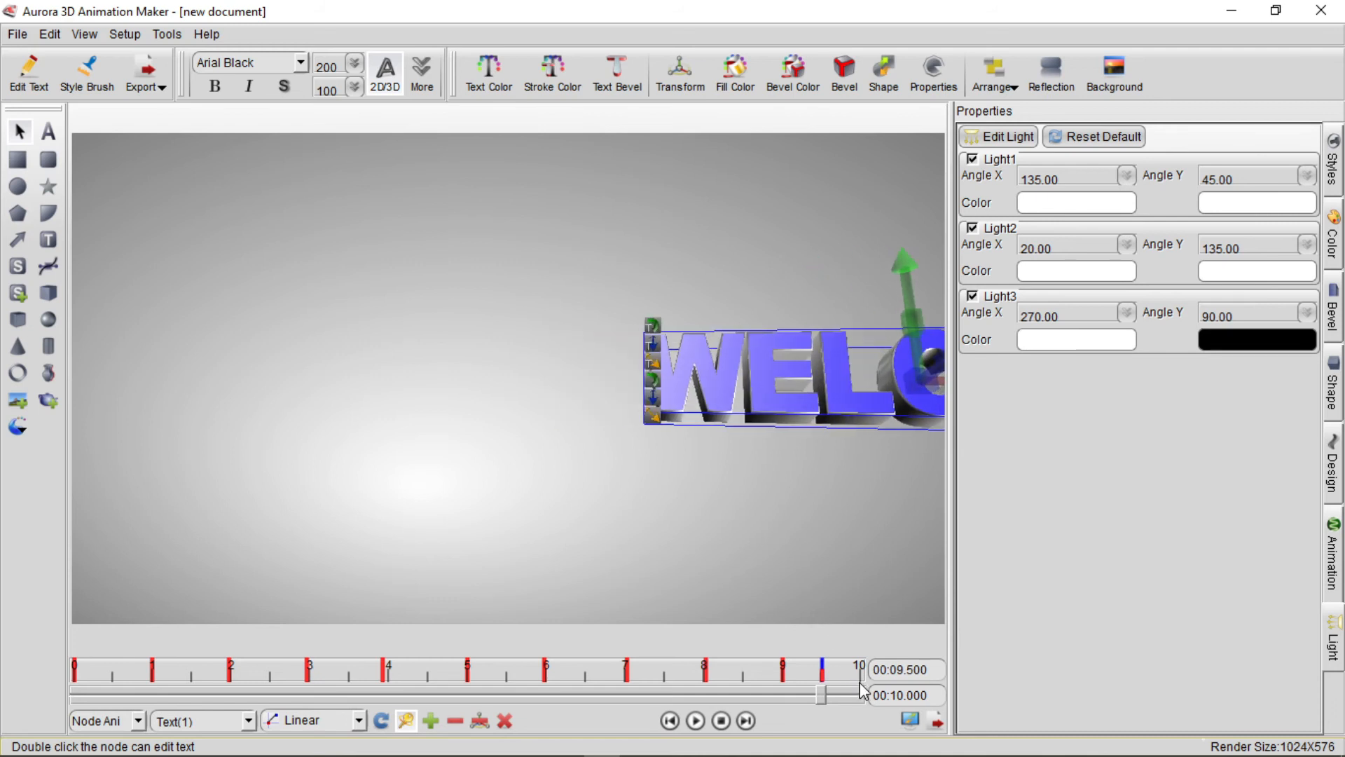
Step: Add a keyframe at 10 seconds that moves the WELCOME text beyond the canvas's right edge, and play the animation from the start
drag(827, 695, 862, 696)
drag(761, 398, 1038, 416)
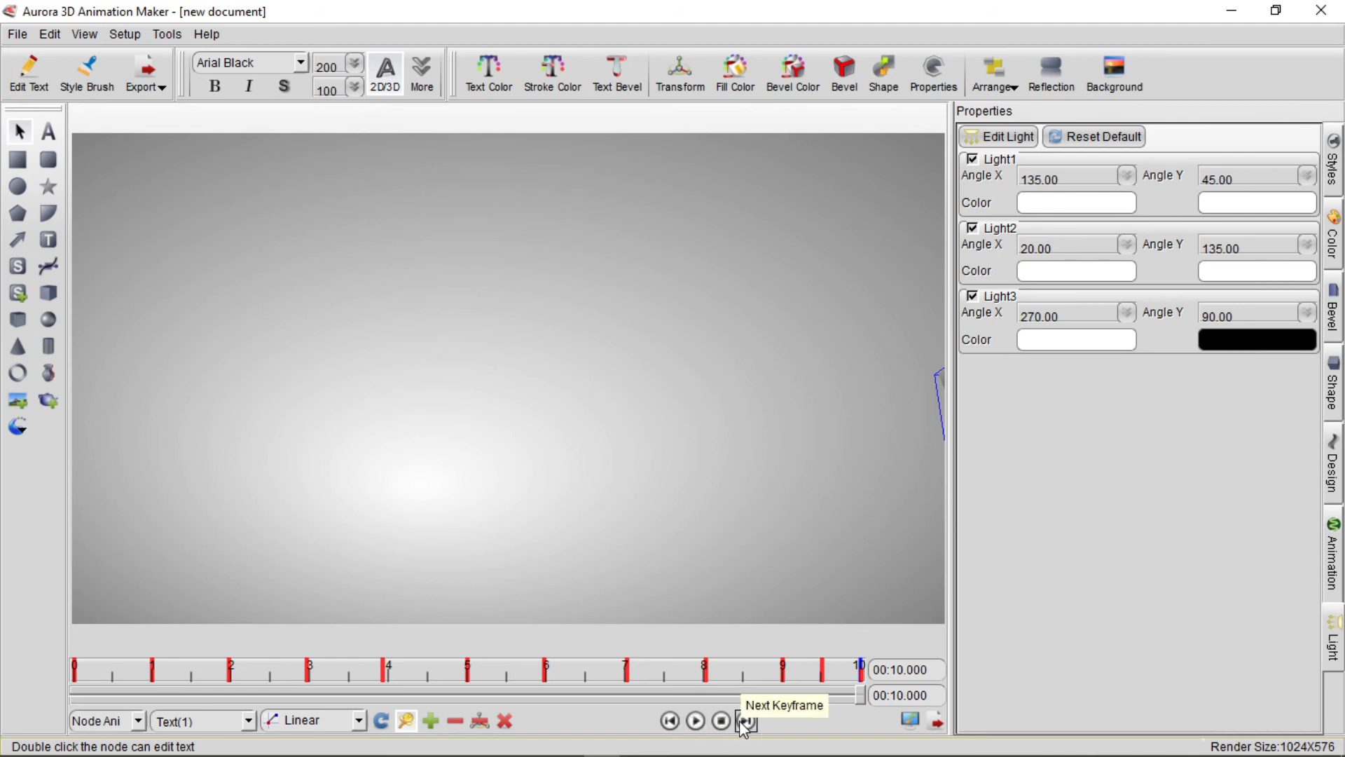
click(669, 721)
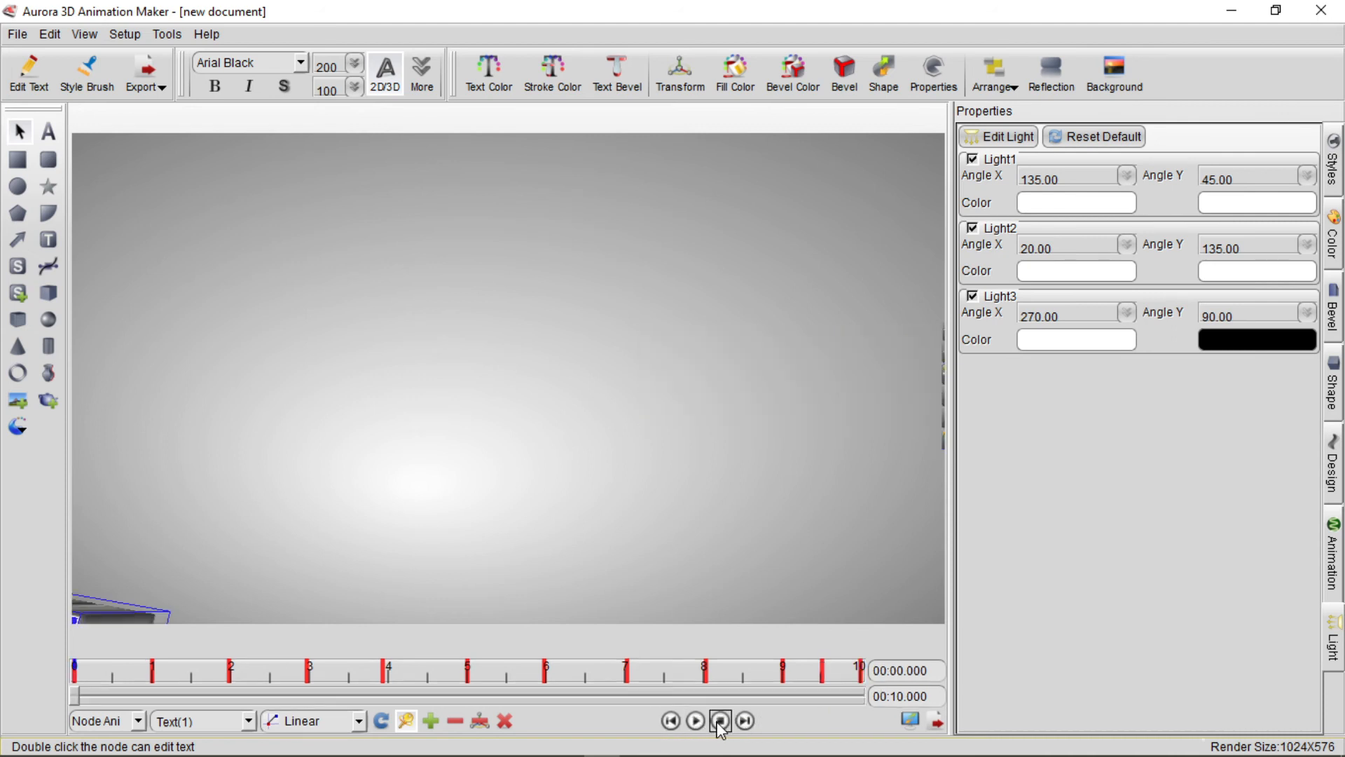
click(696, 722)
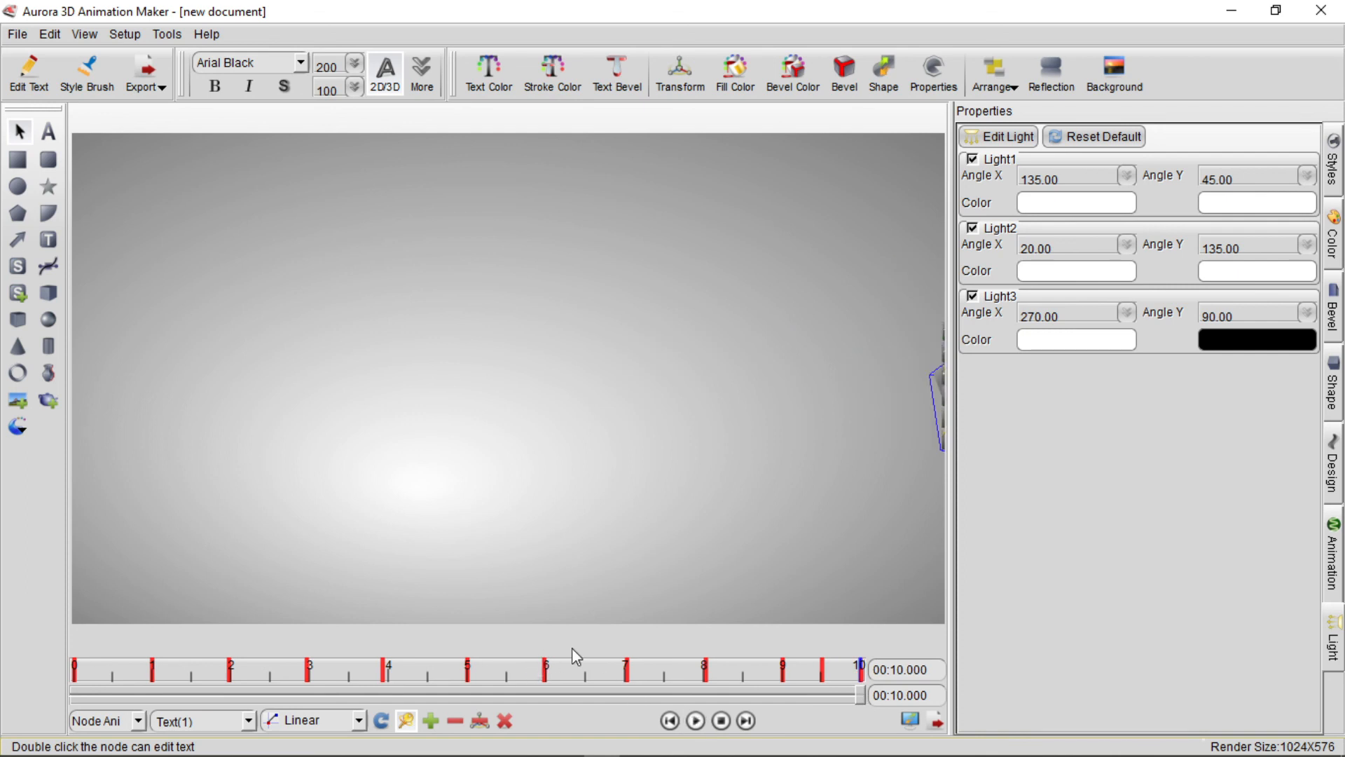
Step: Shorten the timeline length to 6 seconds and play the faster animation
click(899, 696)
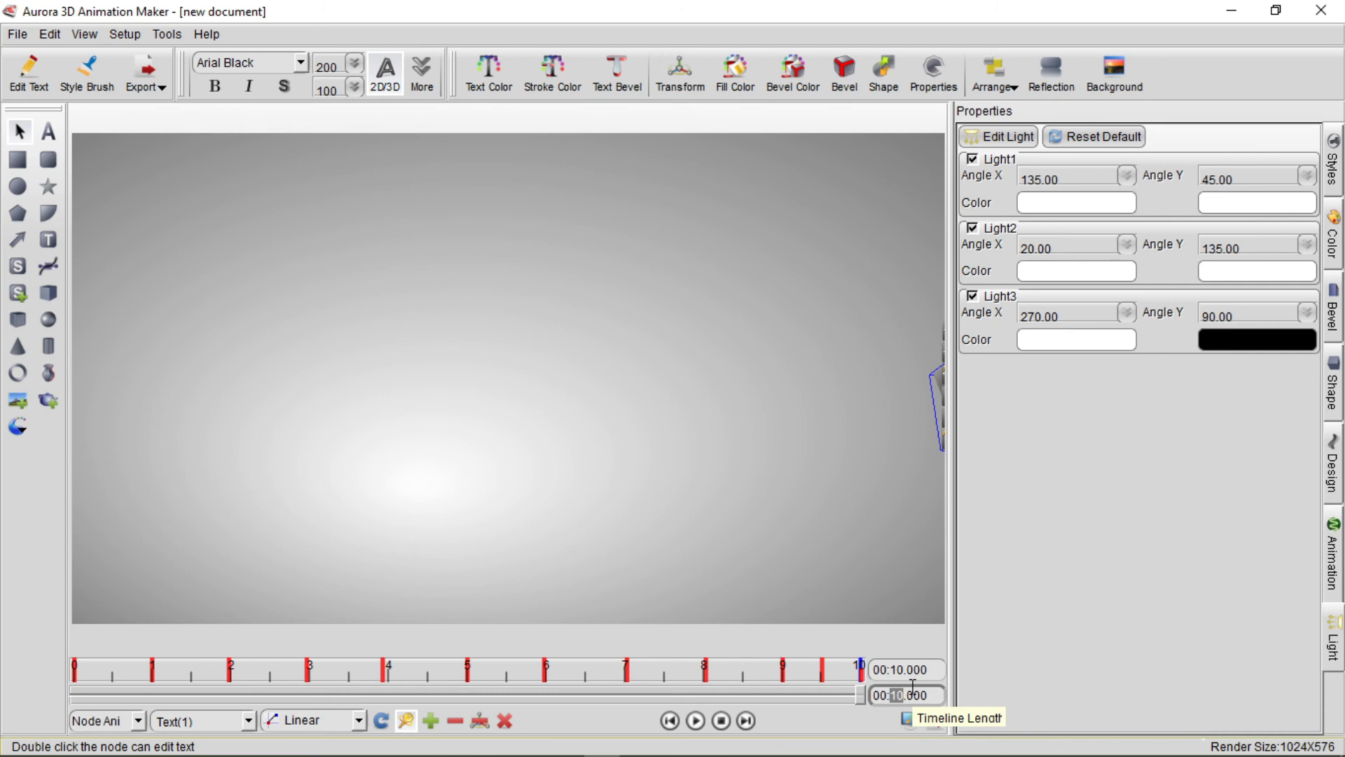
text(06)
key(Return)
click(694, 721)
click(694, 720)
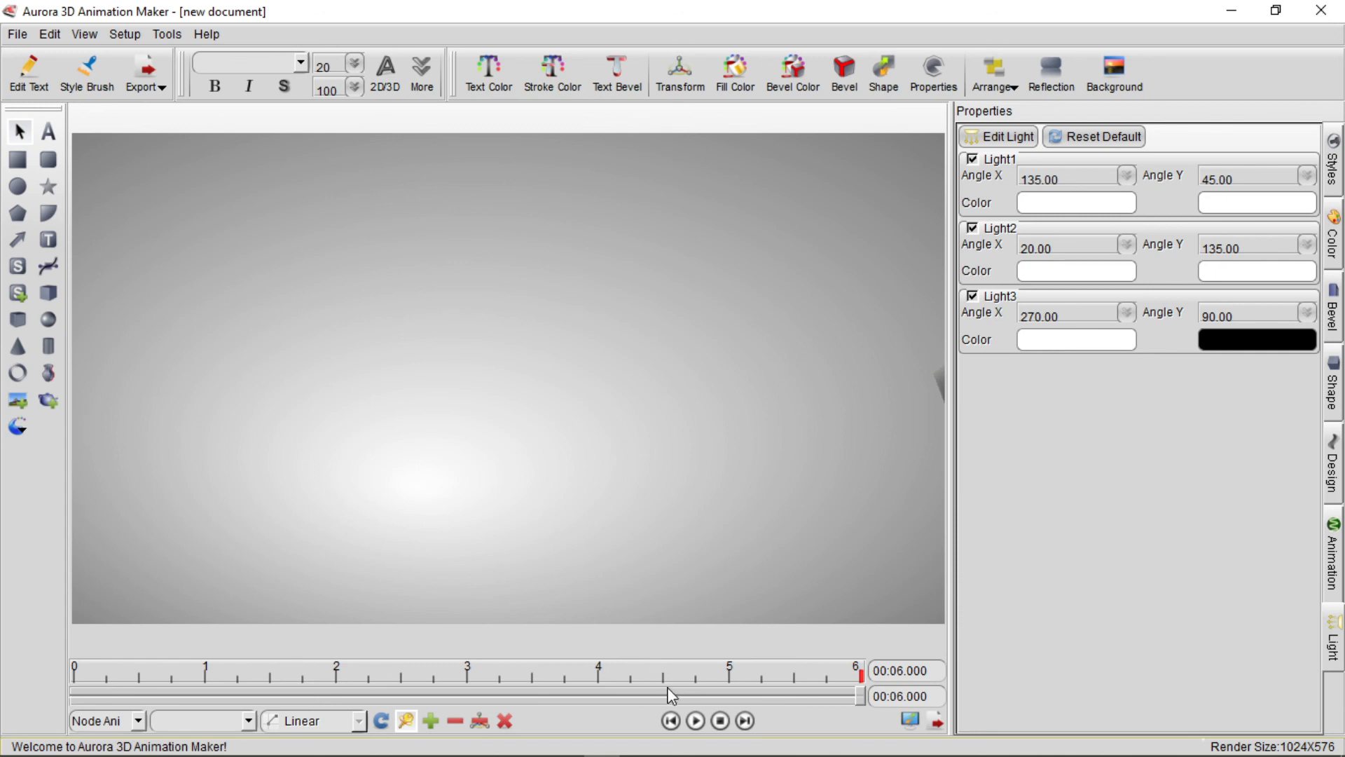
click(695, 721)
Step: Step the playhead back from the end of the animation to 3.5 seconds to inspect the WELCOME text's close-up
click(477, 696)
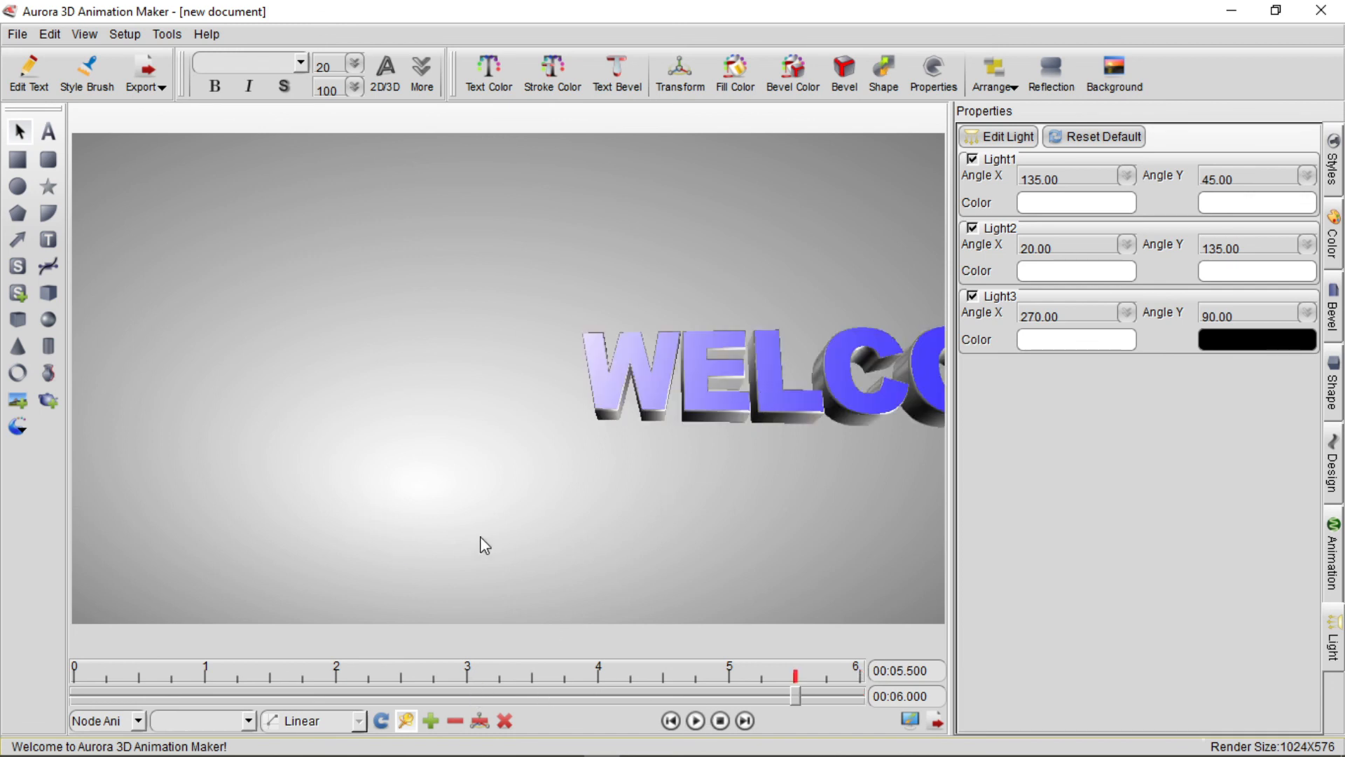
click(461, 695)
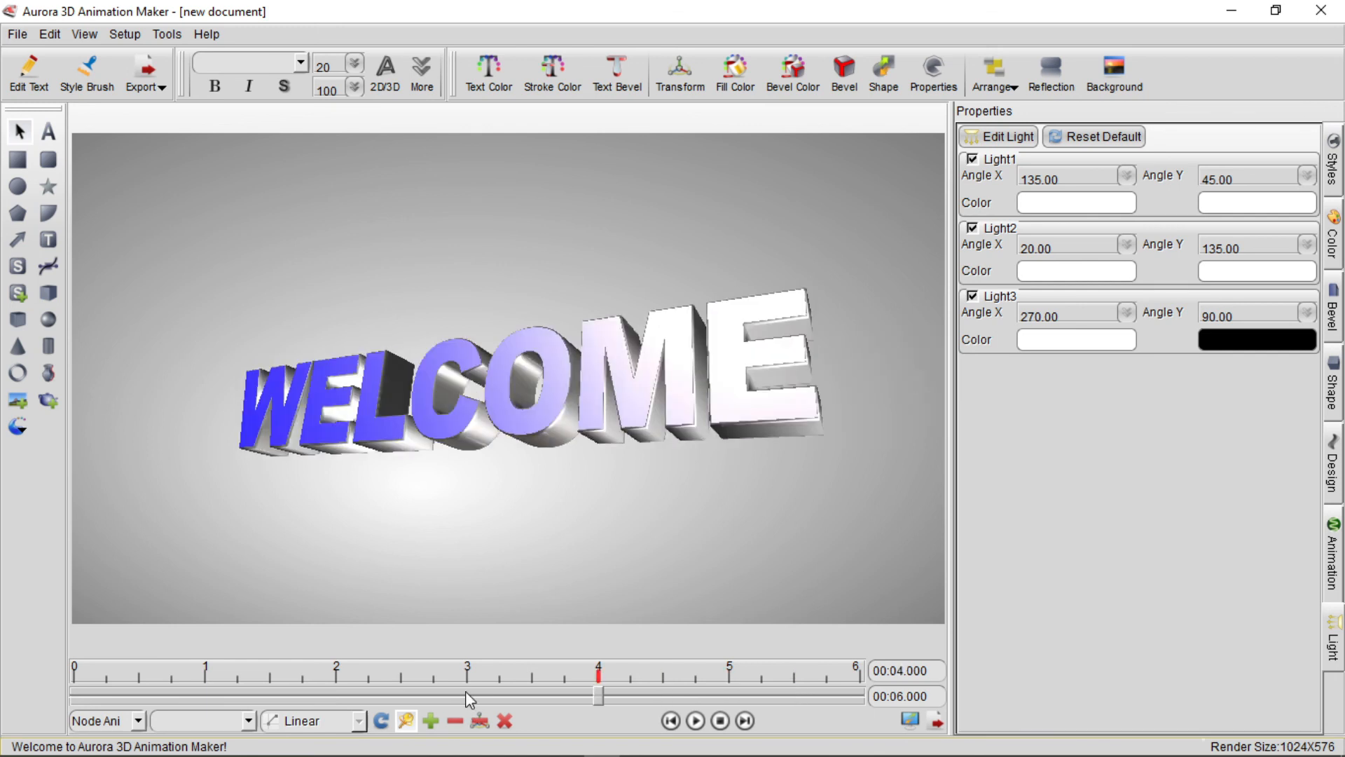
click(592, 694)
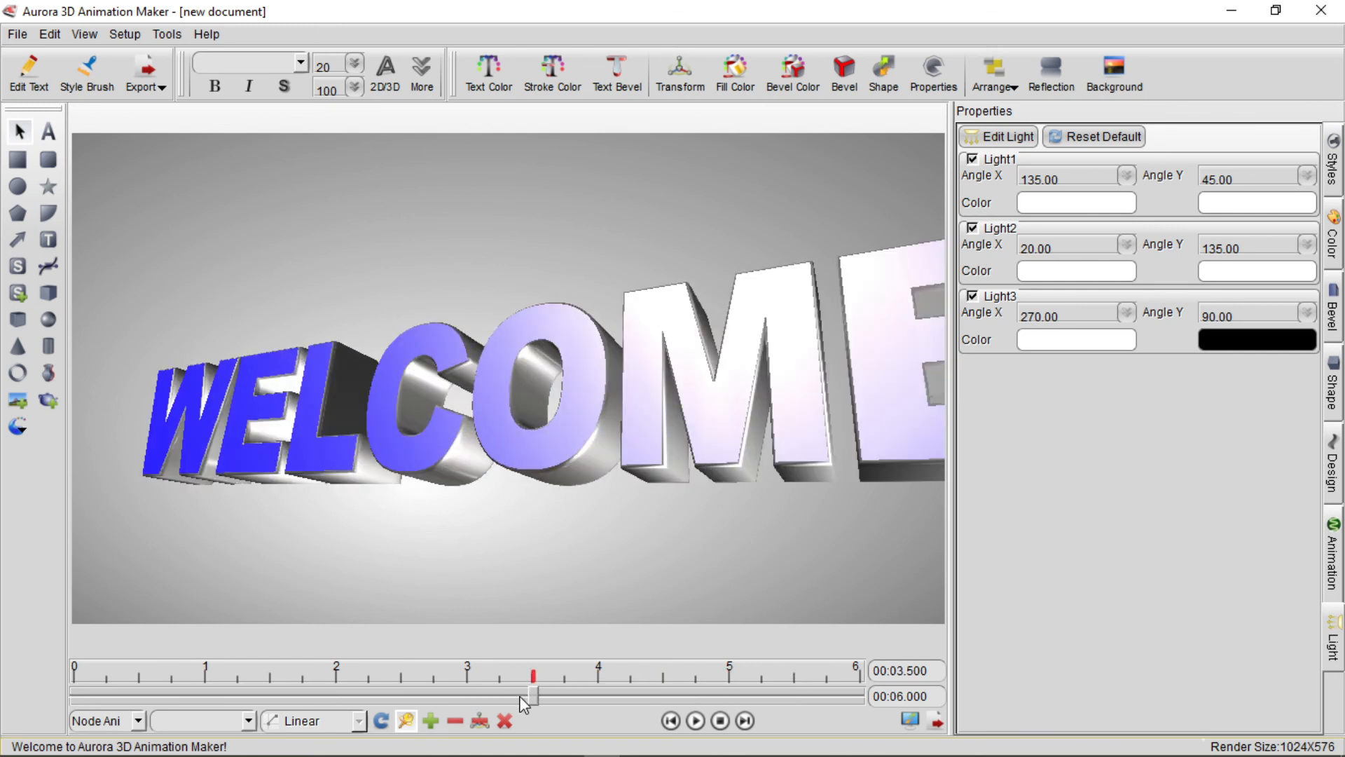